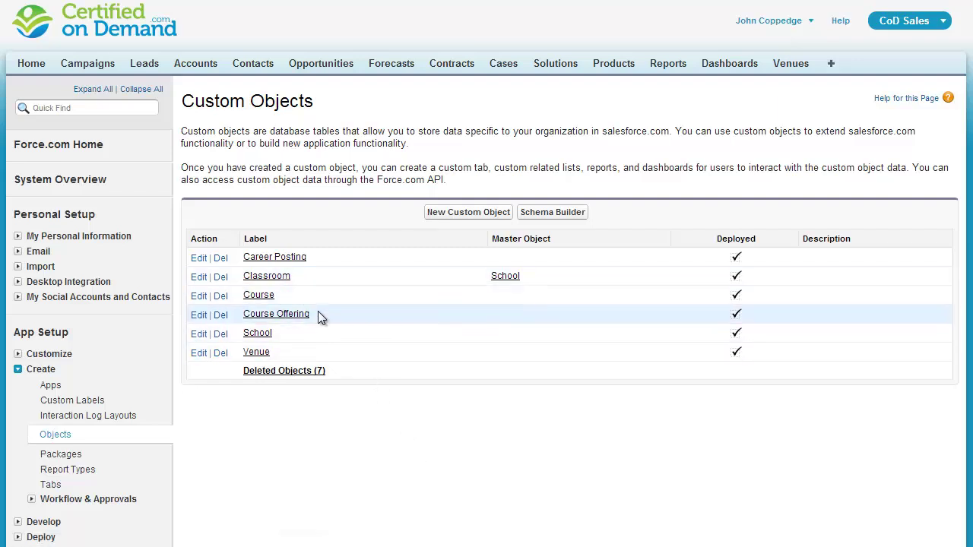
Step: Review the Classroom custom object's definition and fields, and return to the list of custom objects
click(278, 278)
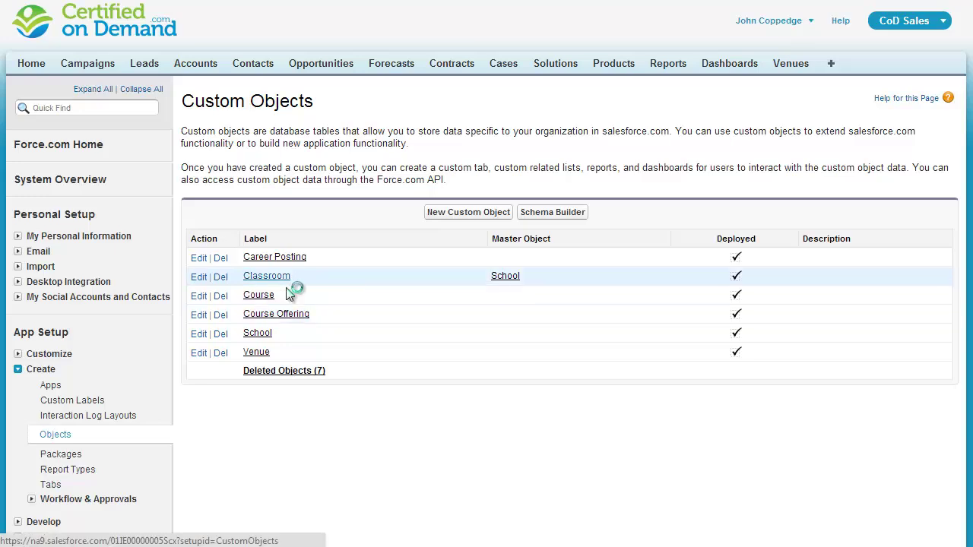
scroll(376, 386, down, 1)
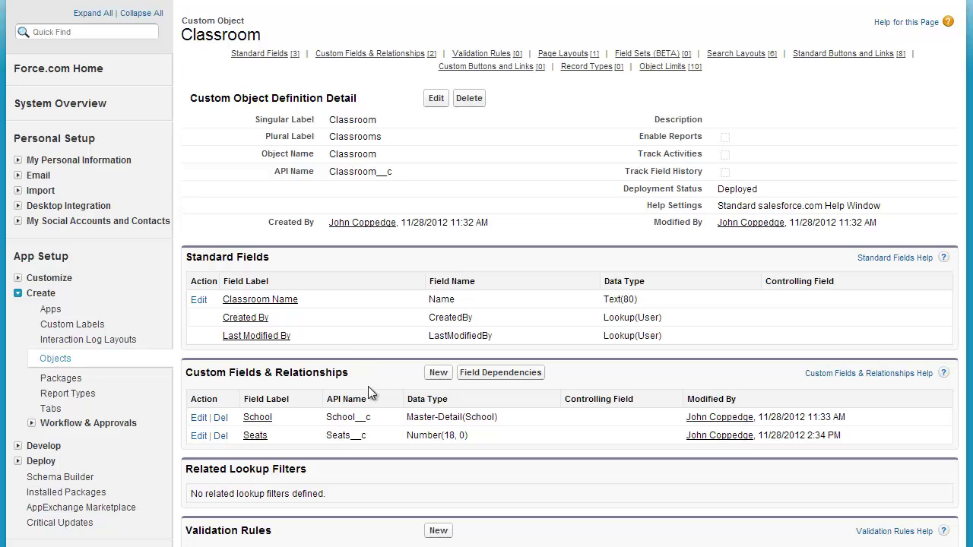
key(alt+Left)
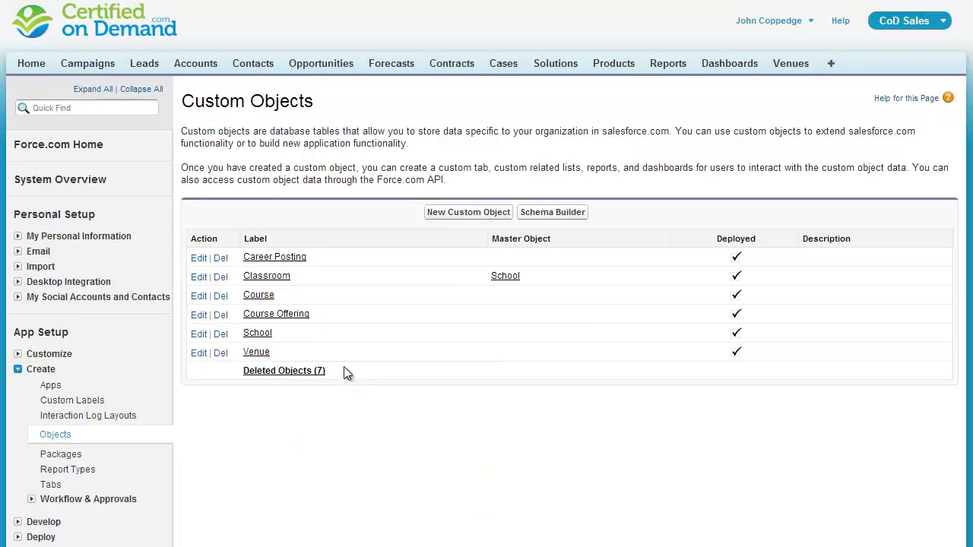
Step: Start a new master-detail relationship field on the Course Offering object, related to Classroom
click(302, 315)
scroll(423, 353, down, 1)
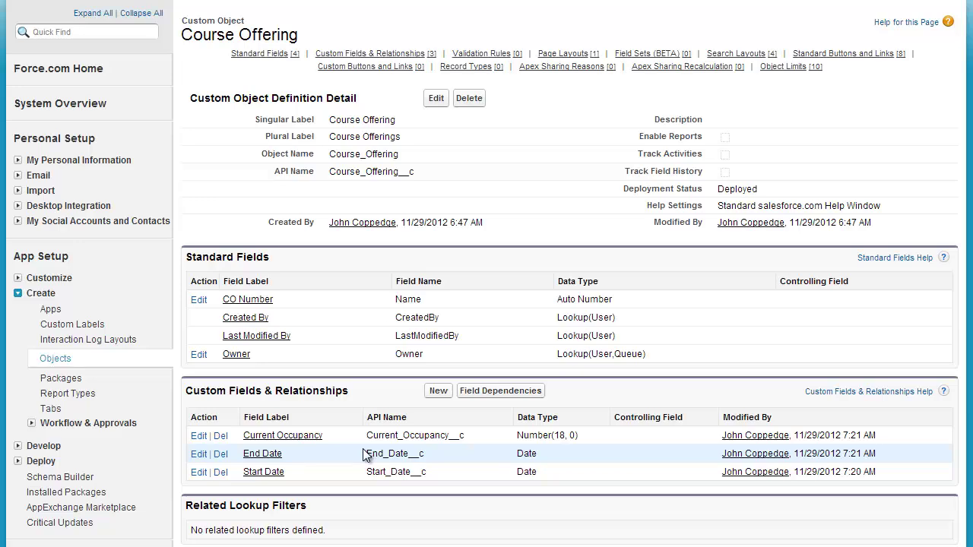
scroll(365, 455, down, 1)
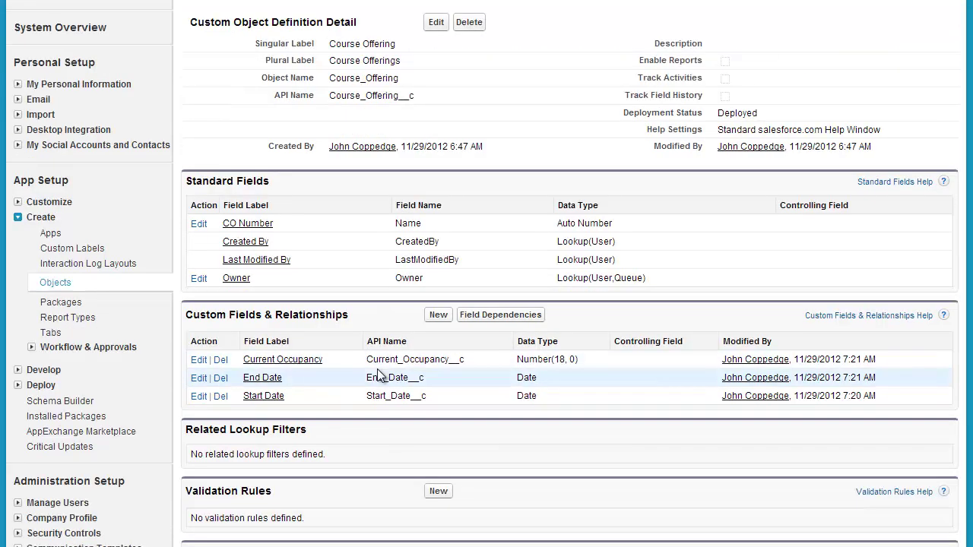
click(439, 315)
scroll(389, 297, down, 2)
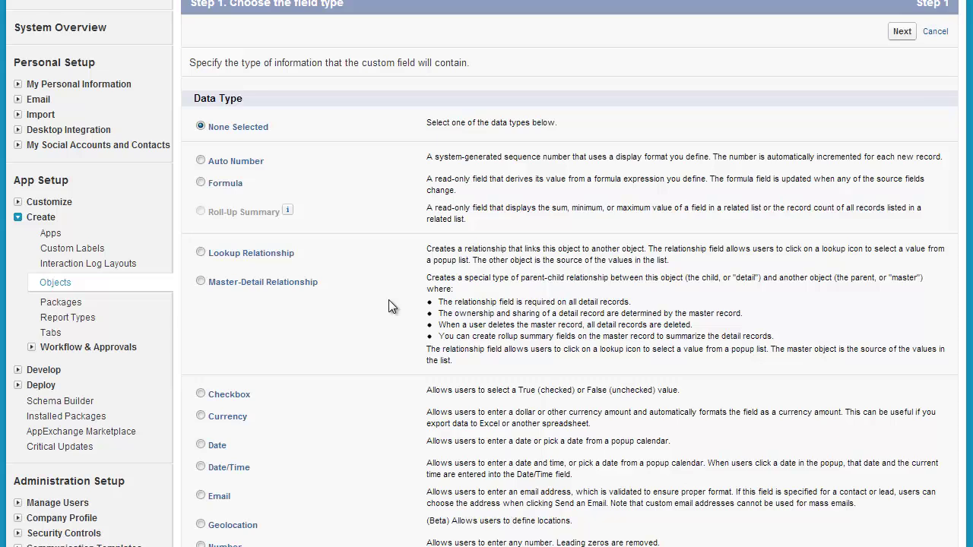
click(295, 282)
scroll(608, 281, up, 2)
click(905, 108)
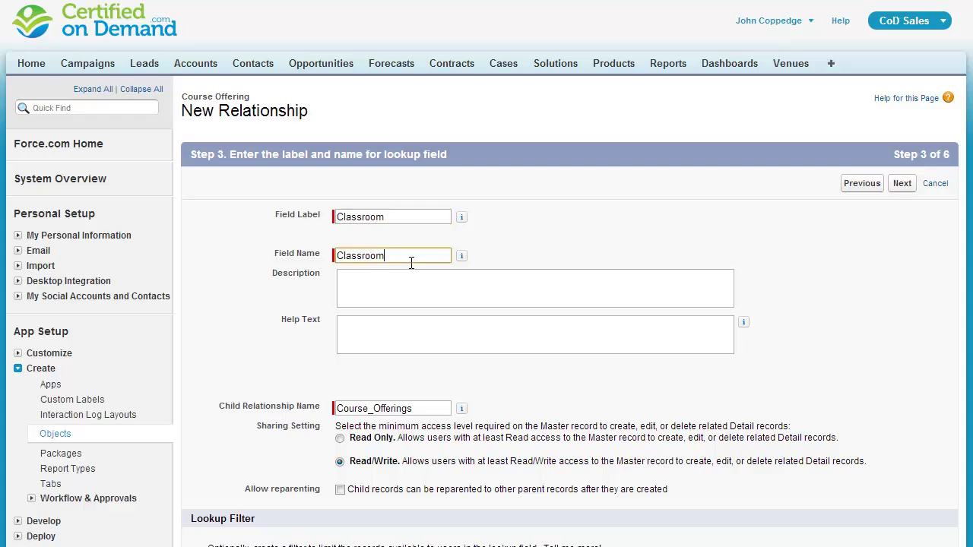
Step: Accept the default settings for the Classroom relationship field, save it and start another new field
click(492, 285)
scroll(585, 244, down, 1)
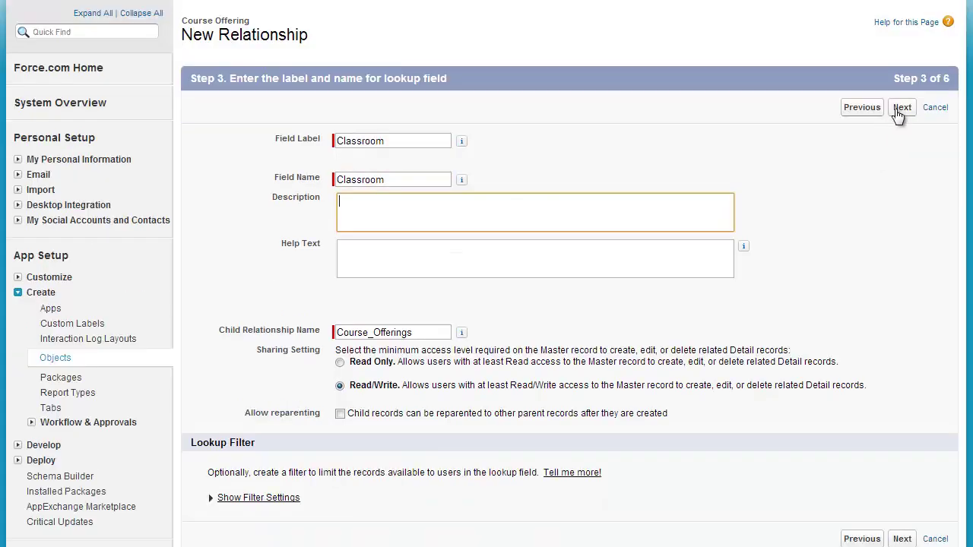
click(902, 106)
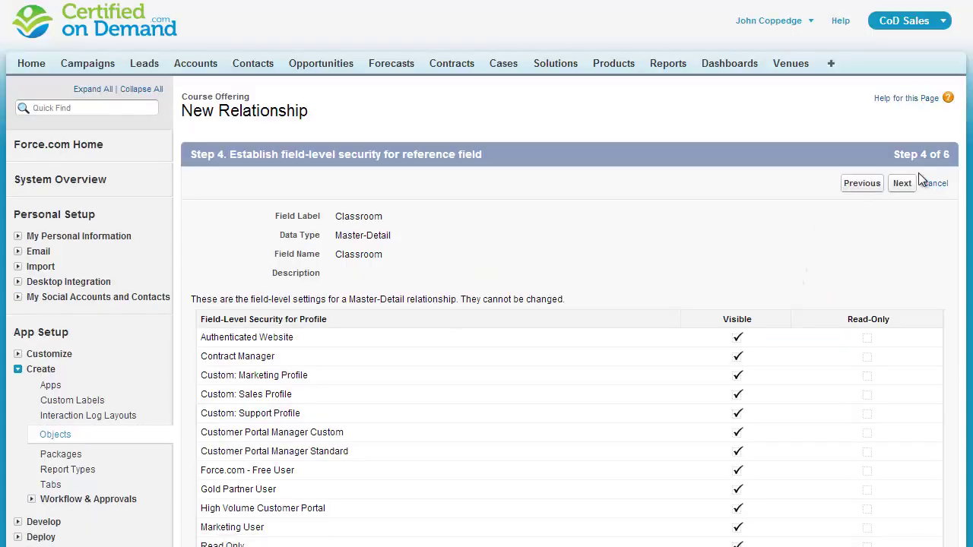
click(902, 184)
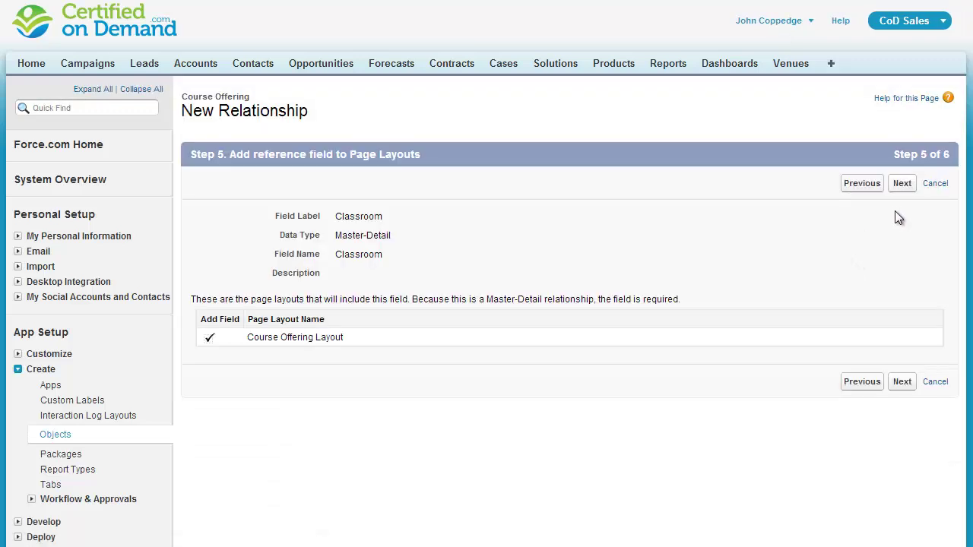
click(902, 184)
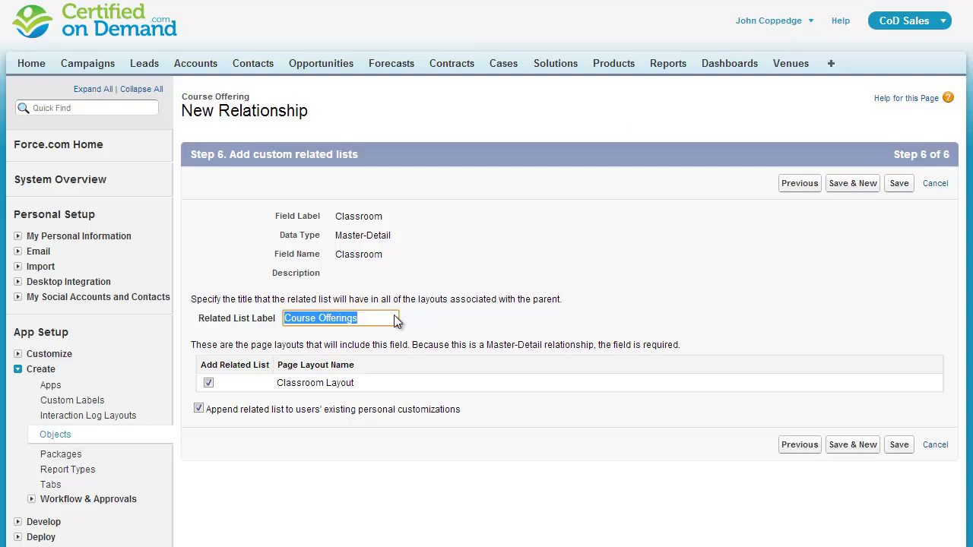
click(852, 187)
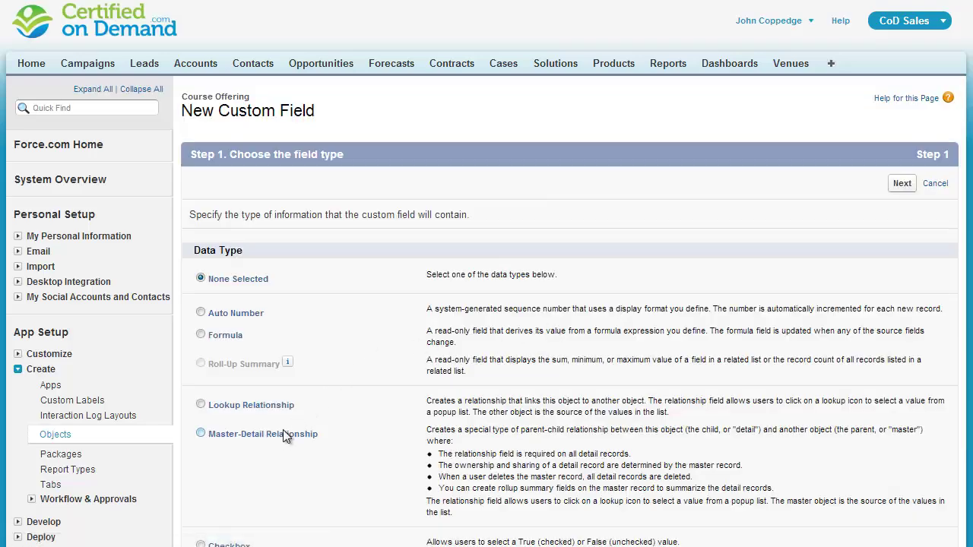
Step: Make the new Course Offering field a master-detail relationship and relate it to Course
click(287, 435)
click(902, 183)
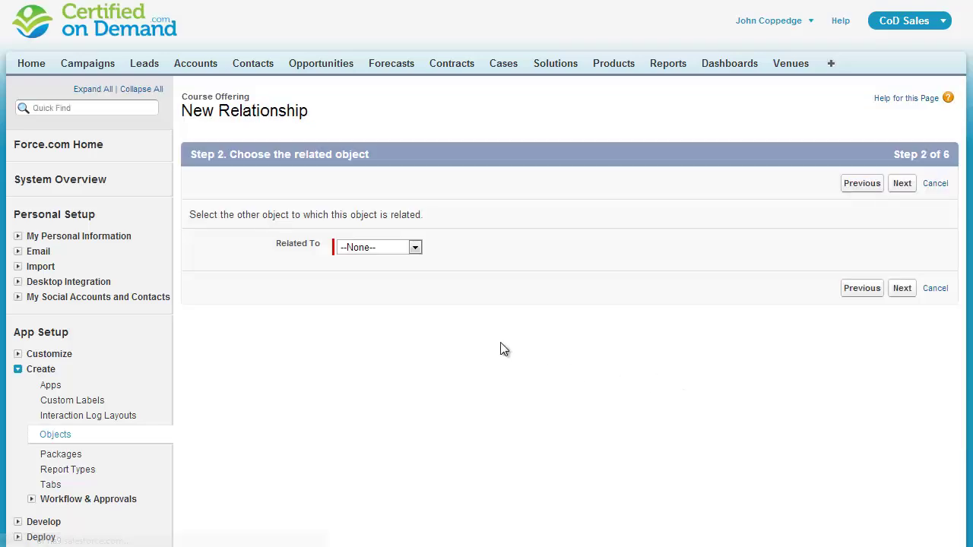
click(414, 247)
click(357, 369)
click(901, 183)
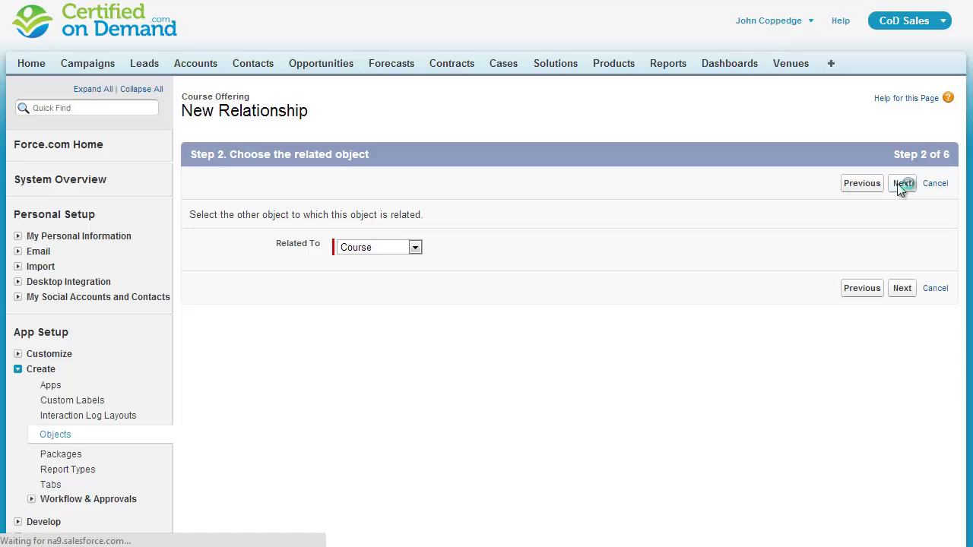
Step: Accept the default label, security, page layout and related list settings for the Course relationship field and save it
click(555, 289)
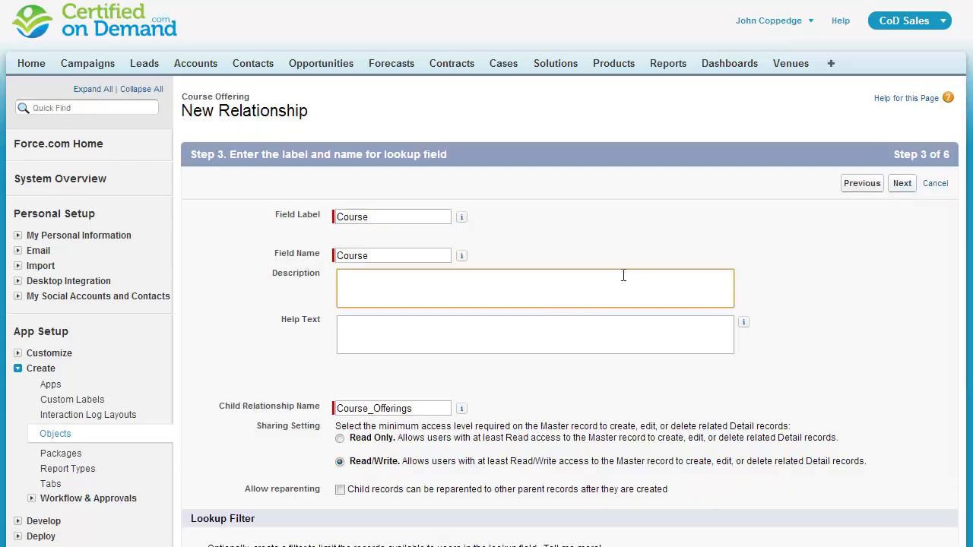
scroll(623, 274, down, 1)
click(899, 108)
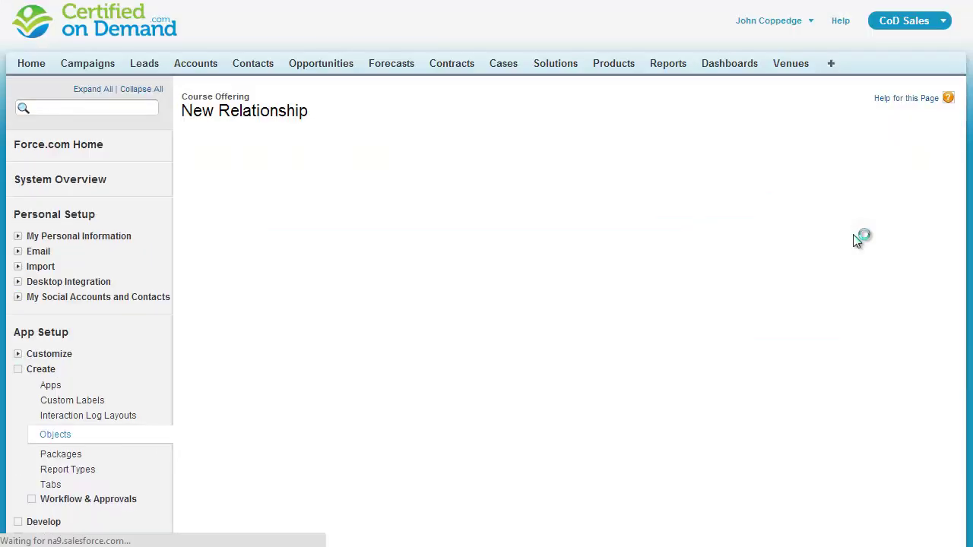
click(896, 187)
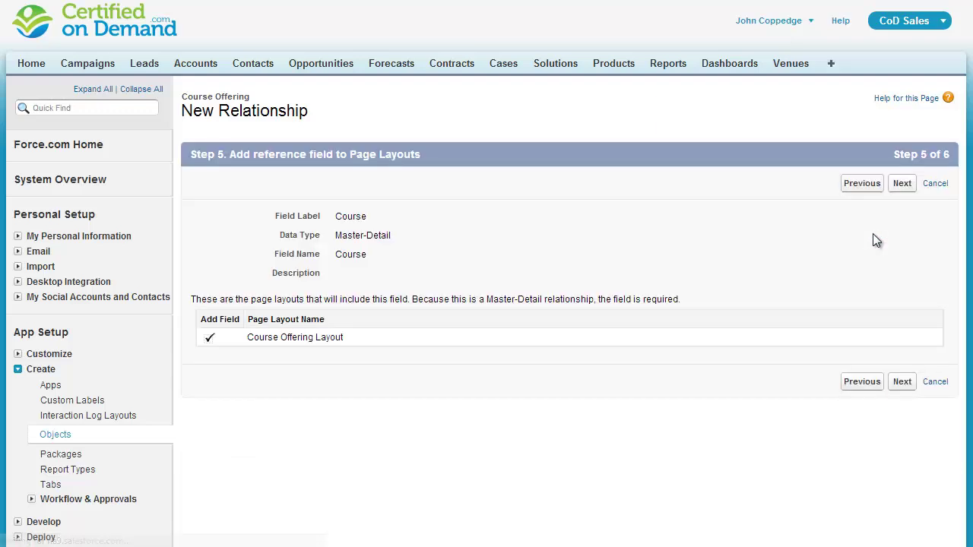
click(904, 187)
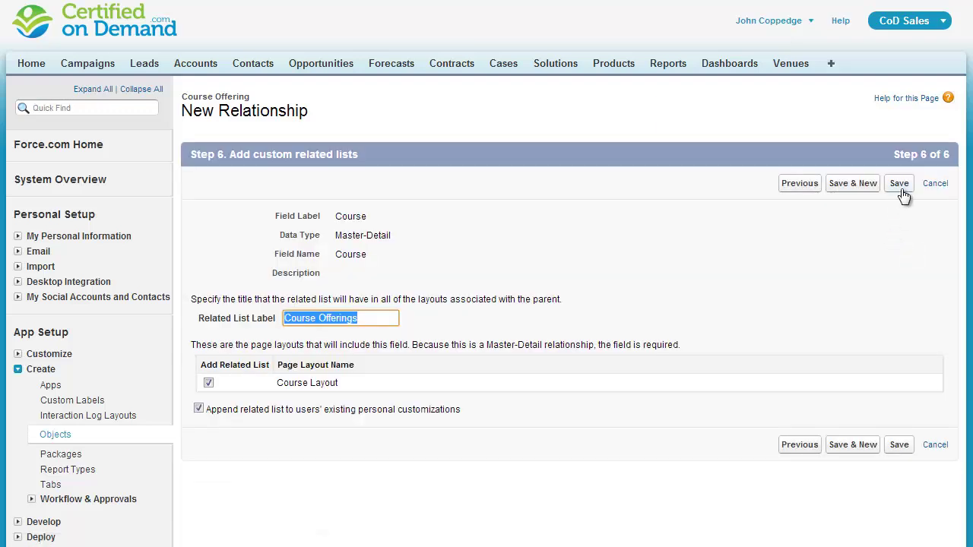
click(900, 184)
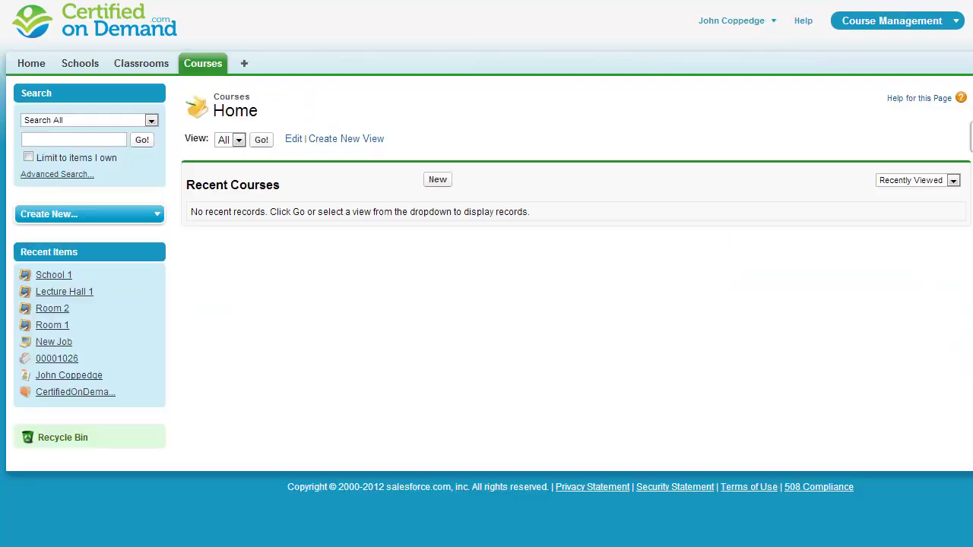
Step: Create a course named Math101 and start a new course offering from its record
click(437, 180)
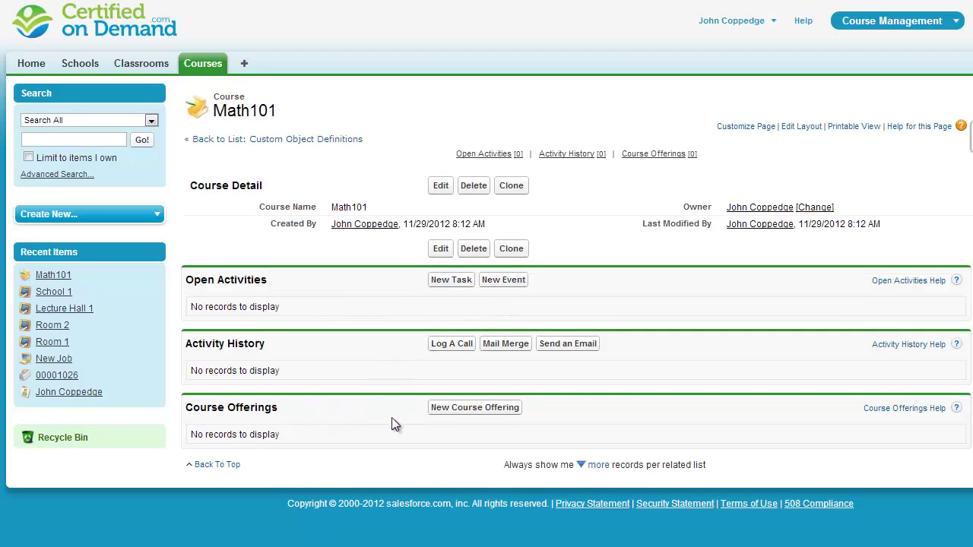
click(458, 418)
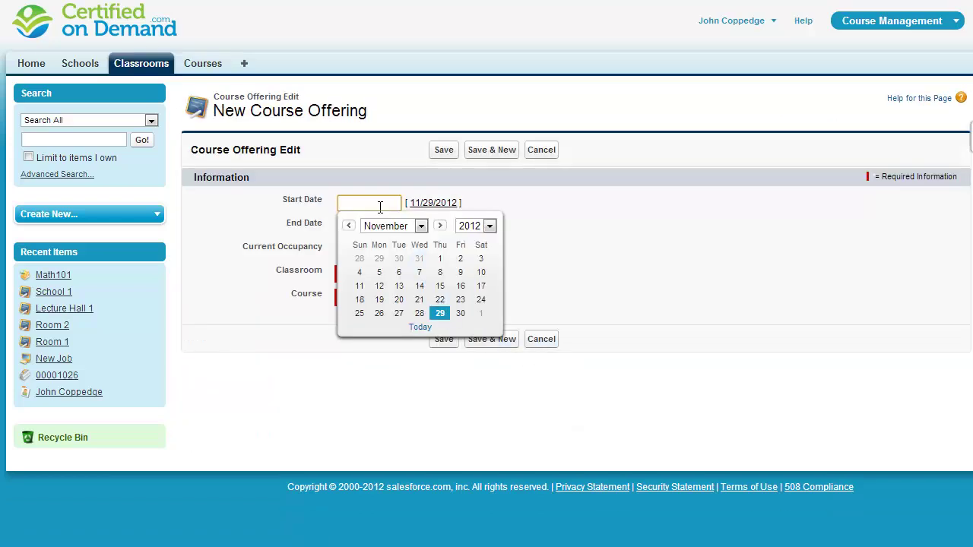
Step: Set the course offering's start date to 12/1/2012 and its end date to 2/1/2013
click(368, 226)
text(12/1/2012)
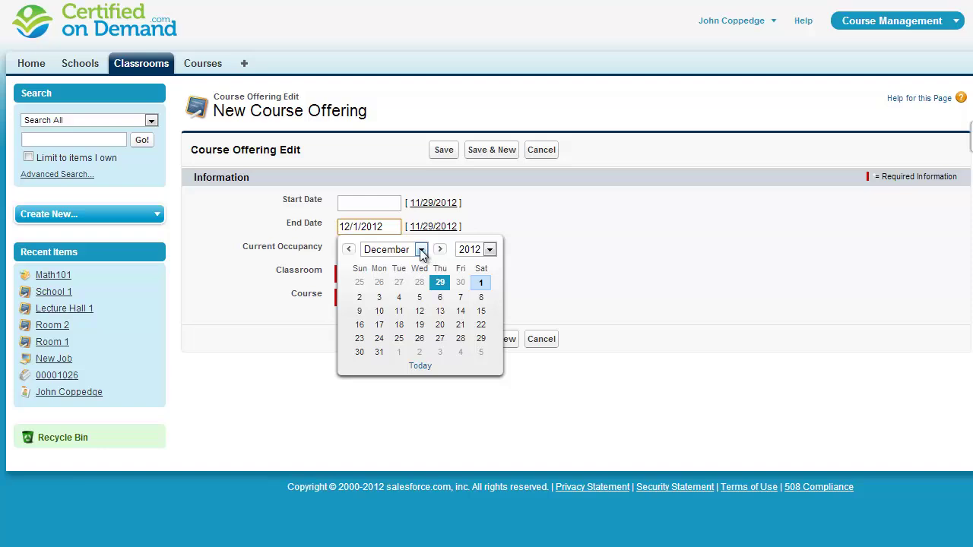
click(377, 202)
click(480, 314)
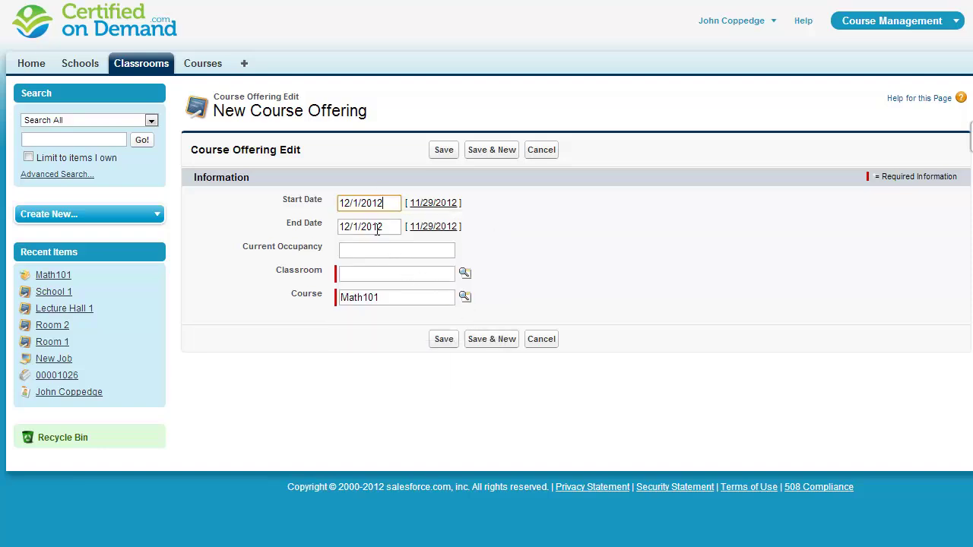
click(376, 227)
click(440, 249)
click(440, 249)
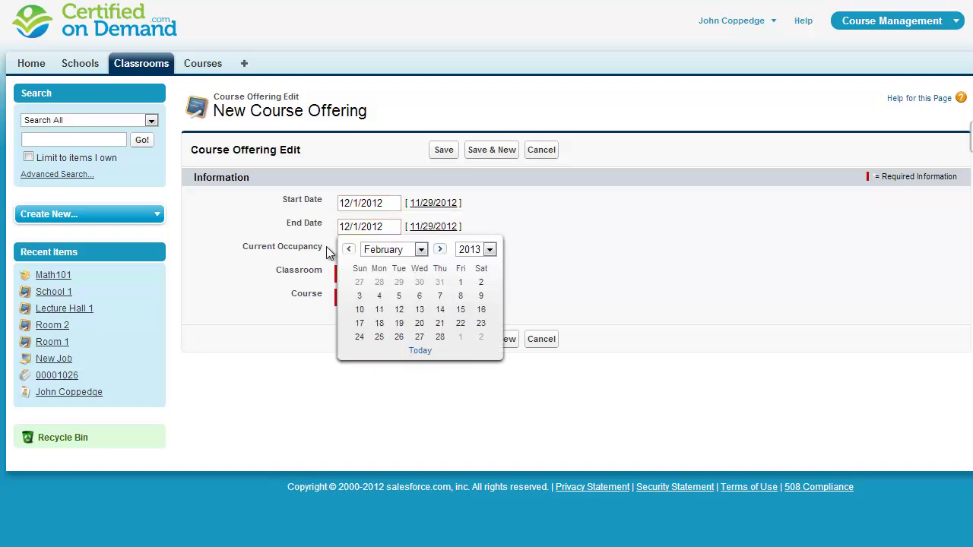
click(460, 282)
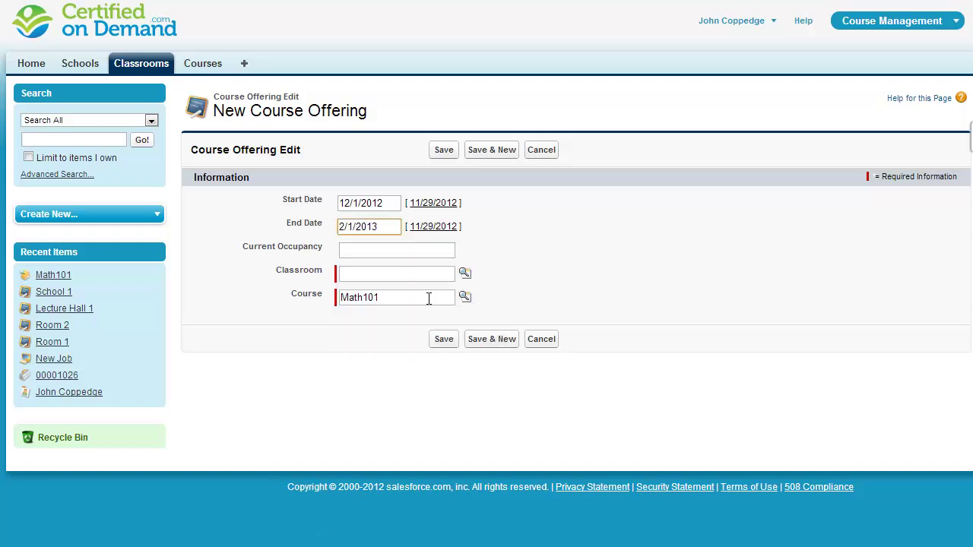
Step: Assign the classroom Lecture Hall 1 to the course offering, set the current occupancy to 50 and save it
click(398, 273)
click(464, 273)
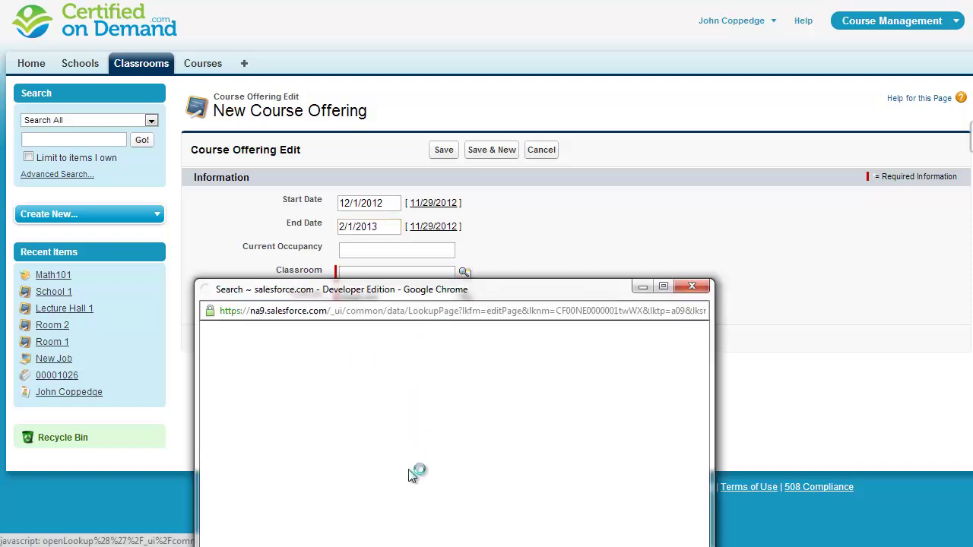
click(253, 469)
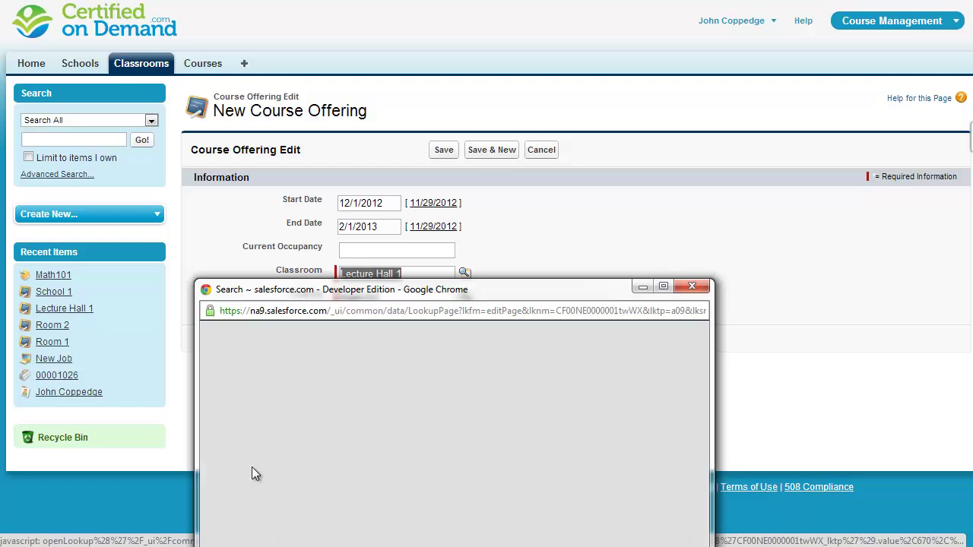
click(376, 249)
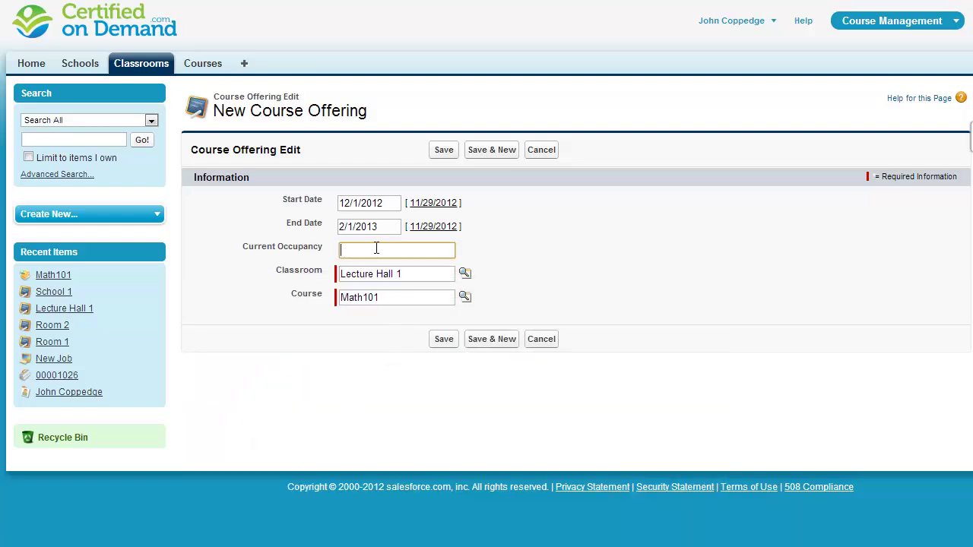
text(50)
click(445, 340)
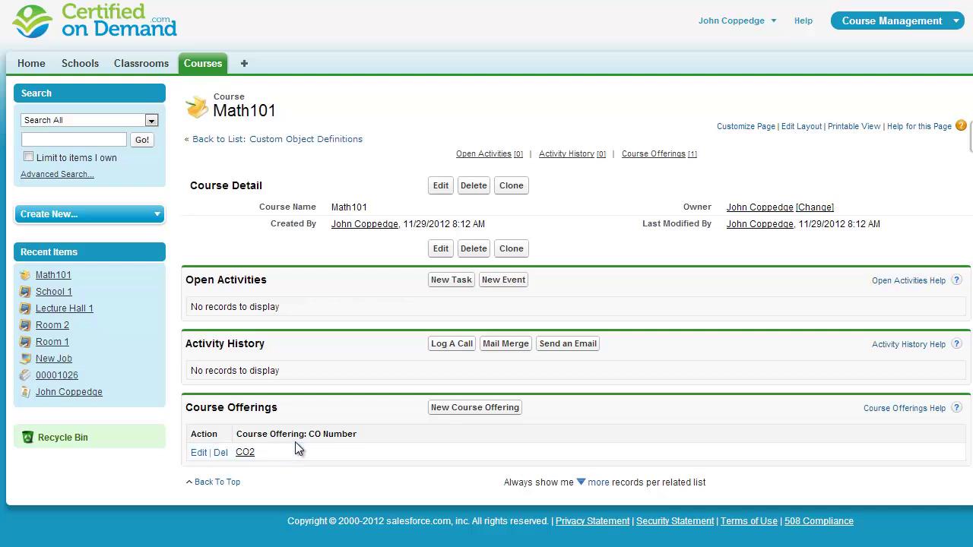
Step: Open the Course page layout for editing and bring up the properties of its Course Offerings related list
click(799, 128)
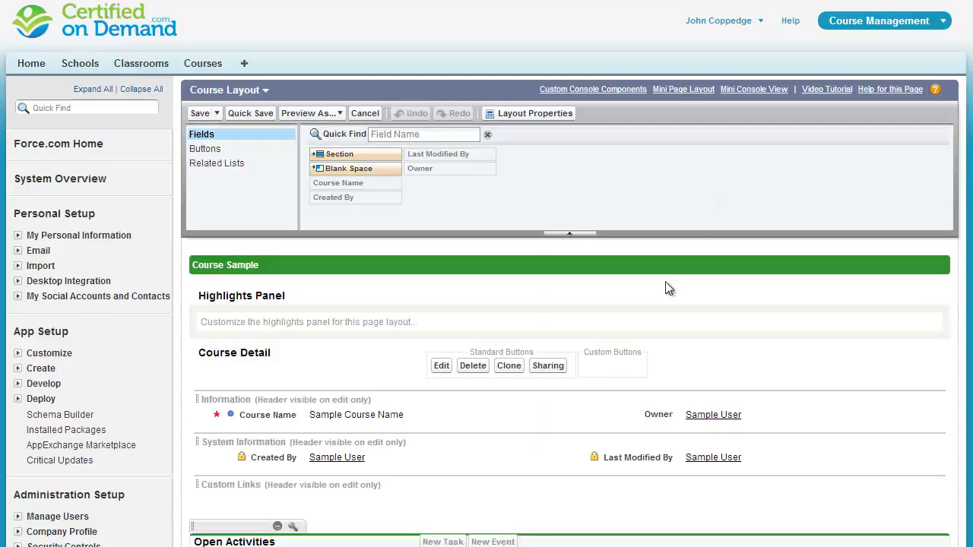
scroll(665, 292, down, 5)
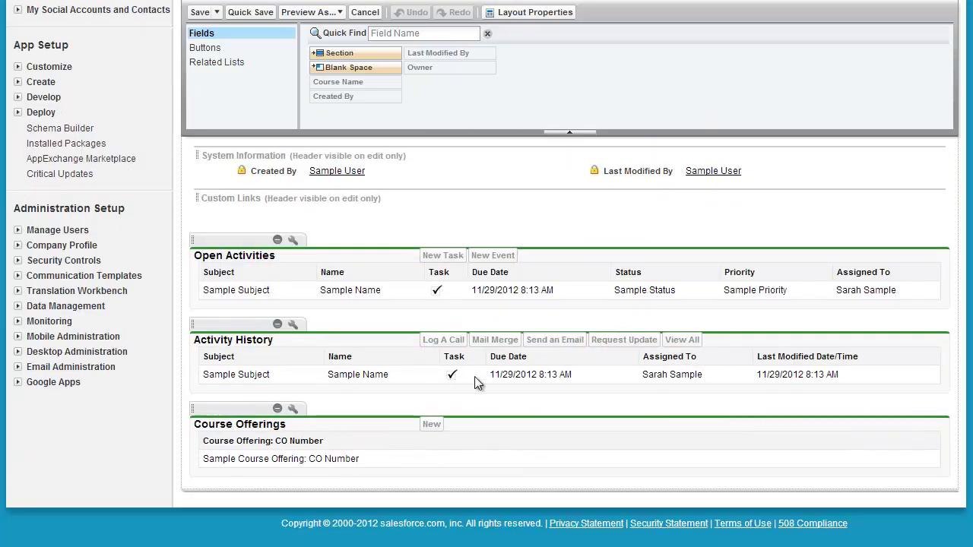
click(293, 408)
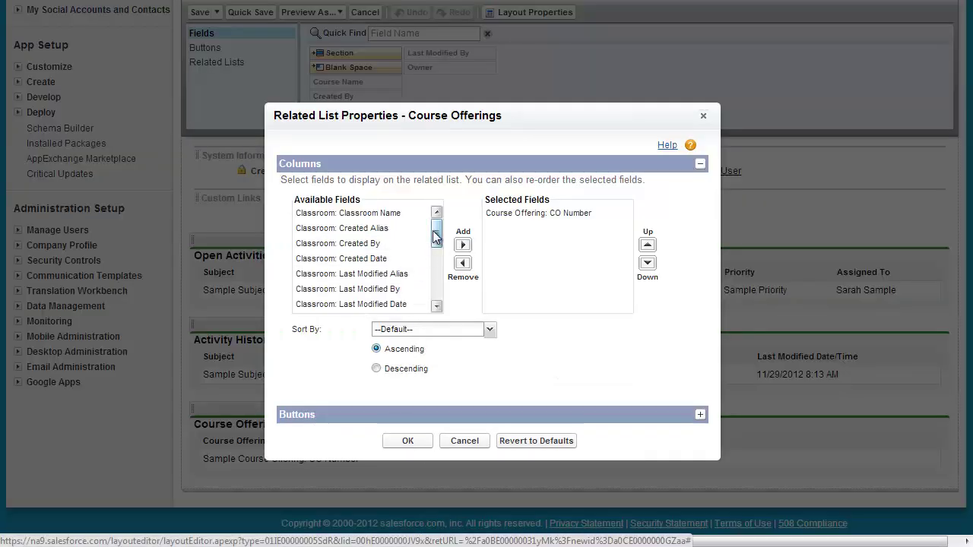
Step: Add Classroom Name, Start Date and End Date as columns of the Course Offerings related list
click(369, 213)
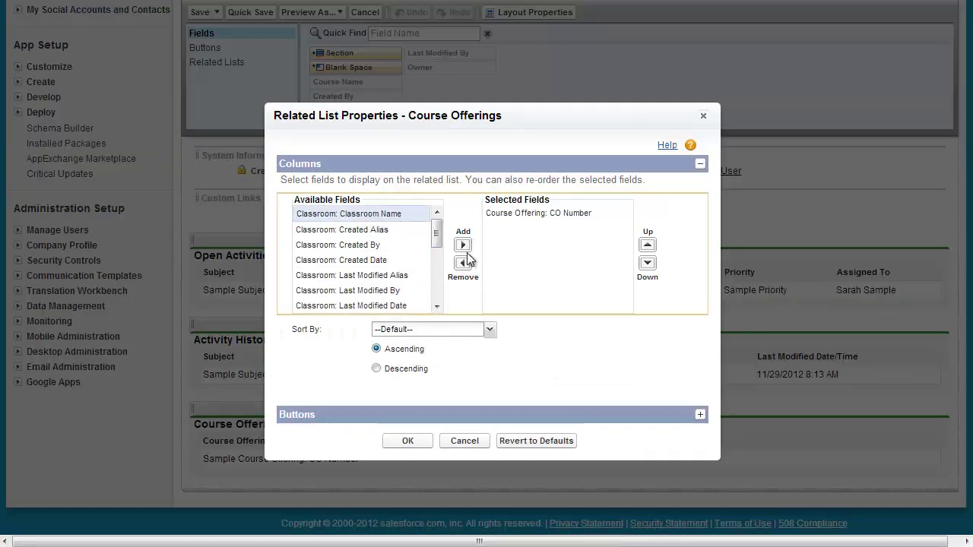
click(463, 246)
click(463, 232)
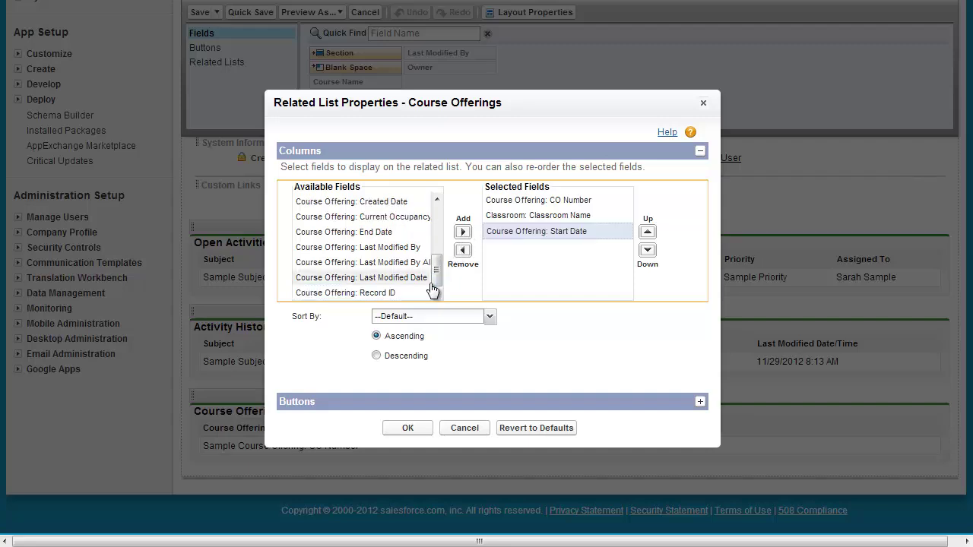
click(358, 232)
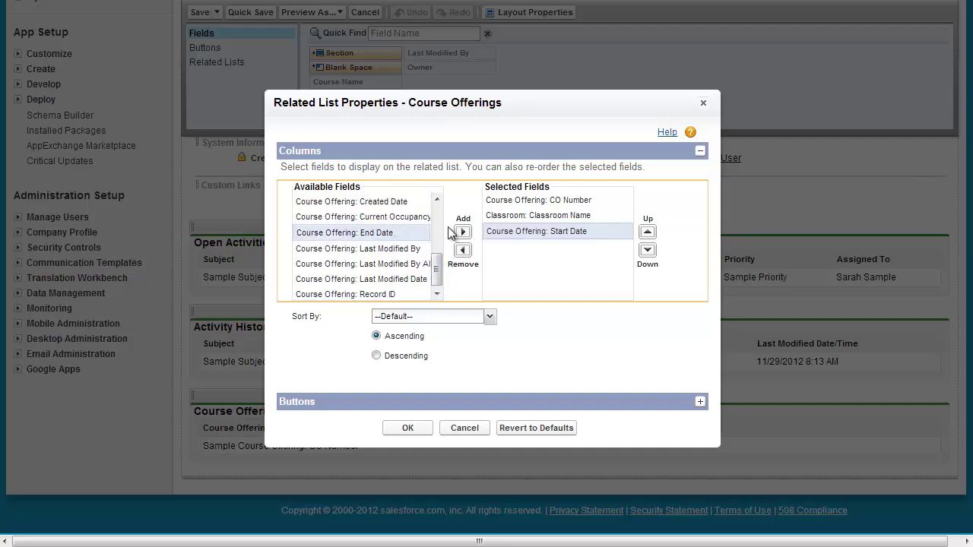
click(463, 232)
Step: Add the Classroom Seats and Current Occupancy columns, place Current Occupancy before Seats, and save the Course page layout
scroll(387, 251, up, 2)
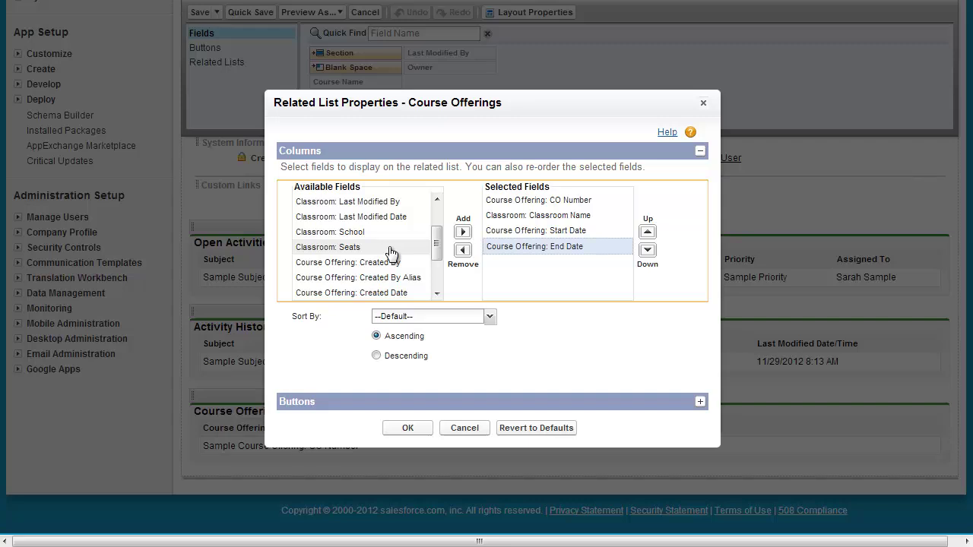
click(389, 251)
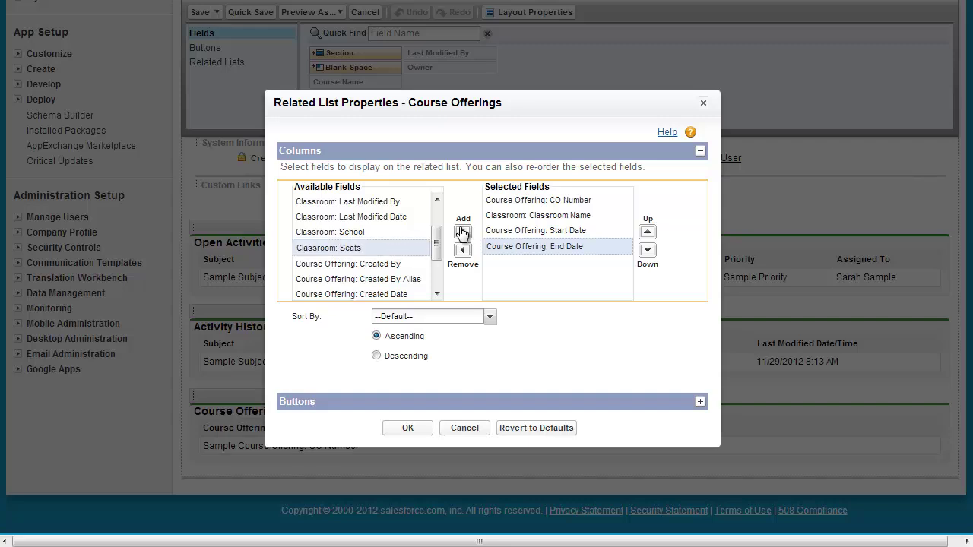
click(462, 232)
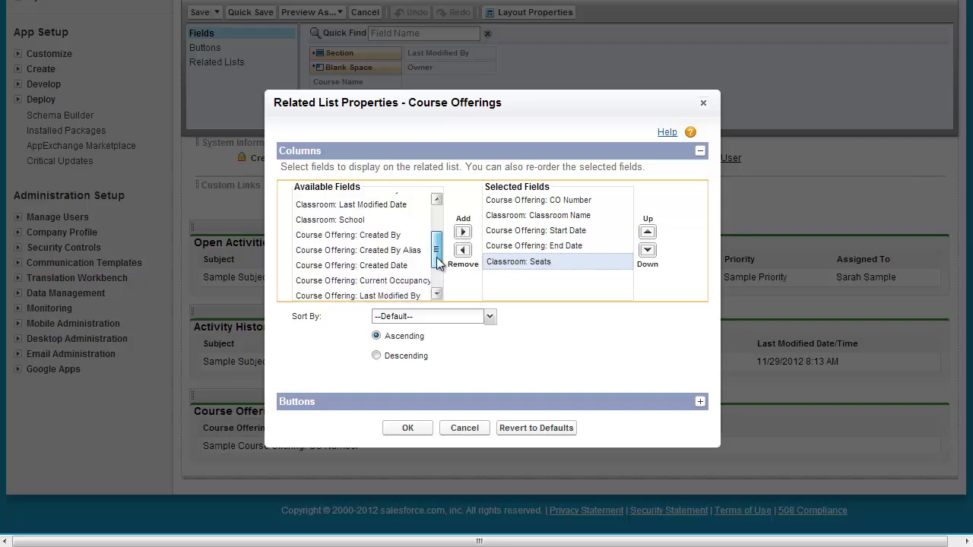
scroll(438, 262, down, 2)
click(403, 247)
click(463, 232)
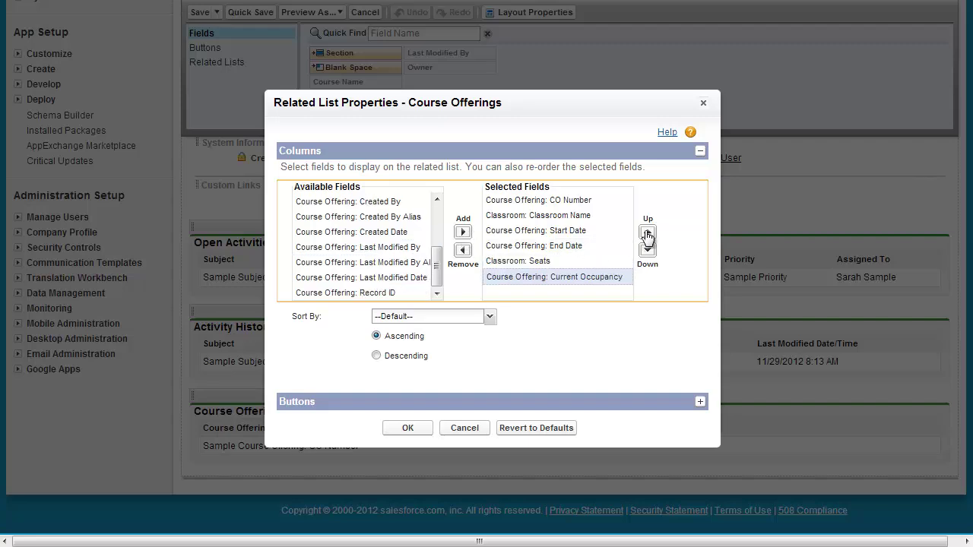
click(646, 234)
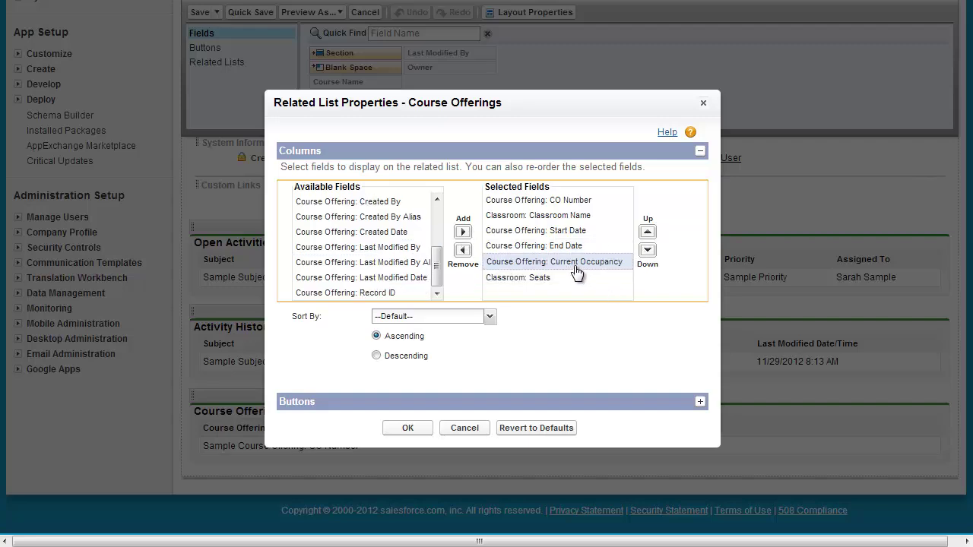
click(411, 428)
click(200, 12)
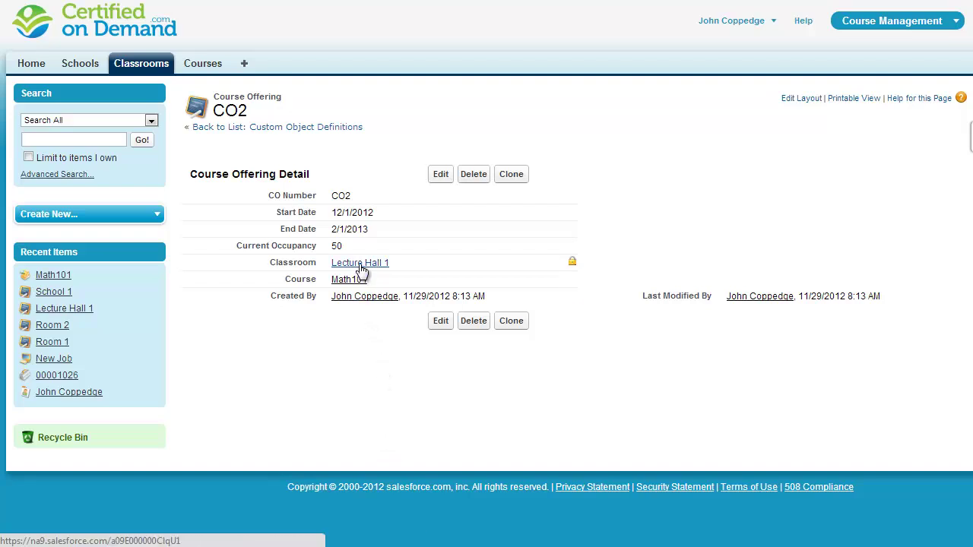
Step: In the Classroom page layout, add Course Name, Start Date, End Date and Current Occupancy columns to the Course Offerings related list and save
mouse_move(363, 277)
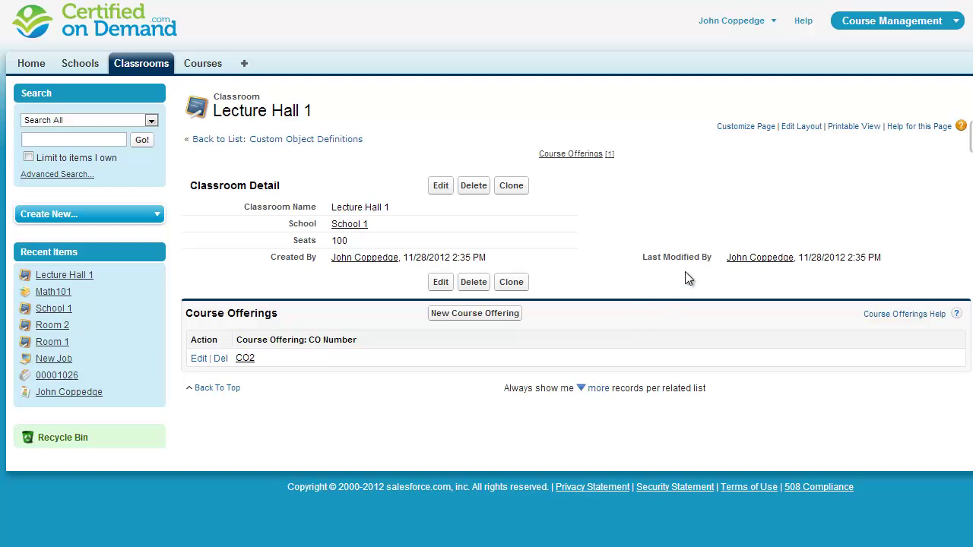
click(801, 126)
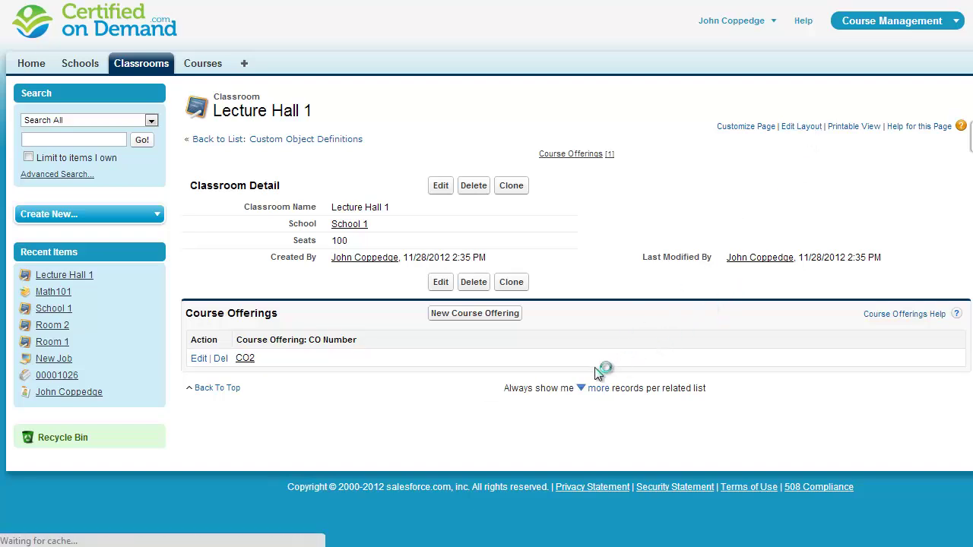
scroll(322, 388, down, 3)
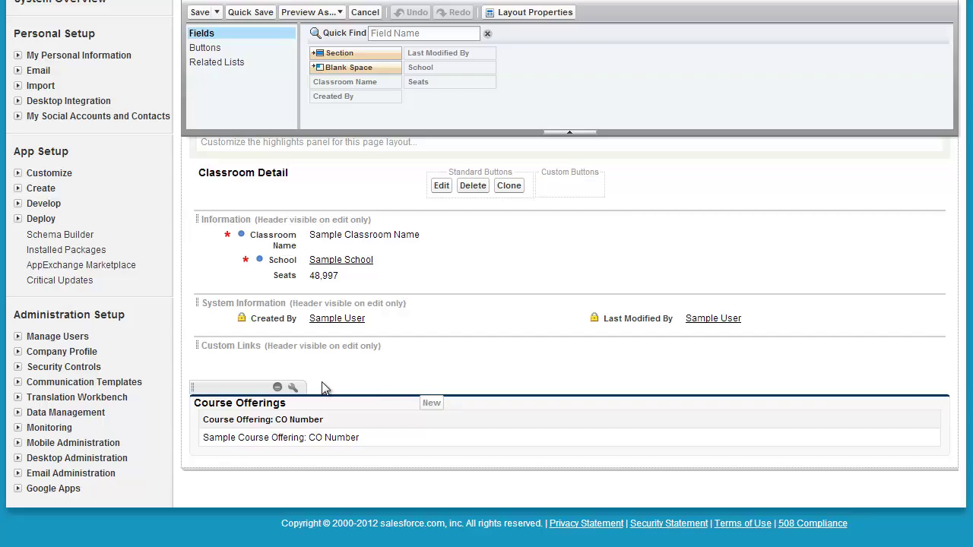
click(292, 387)
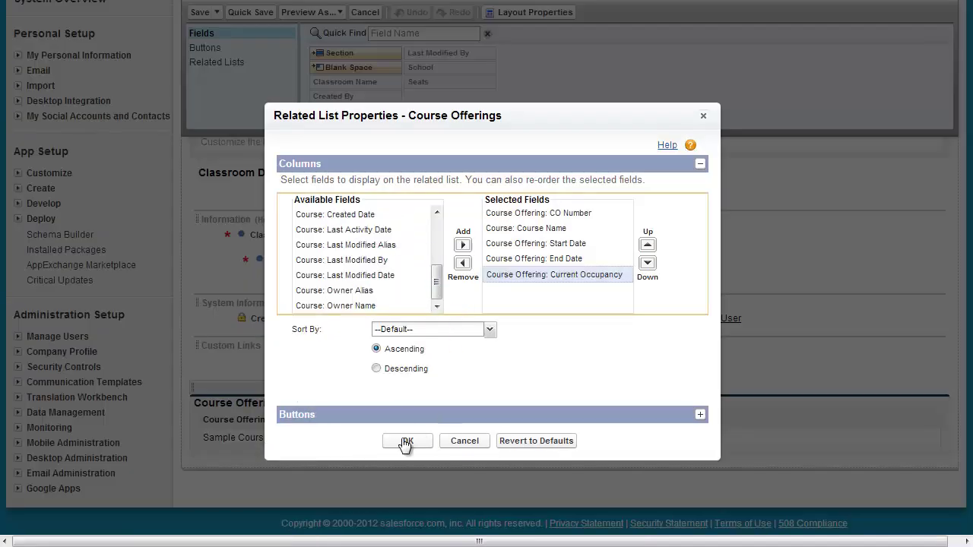
click(403, 447)
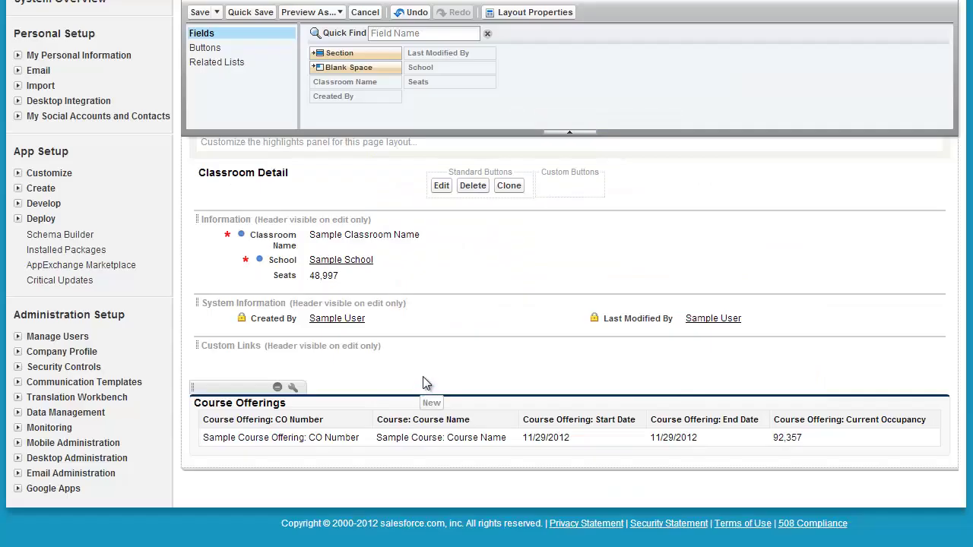
click(199, 12)
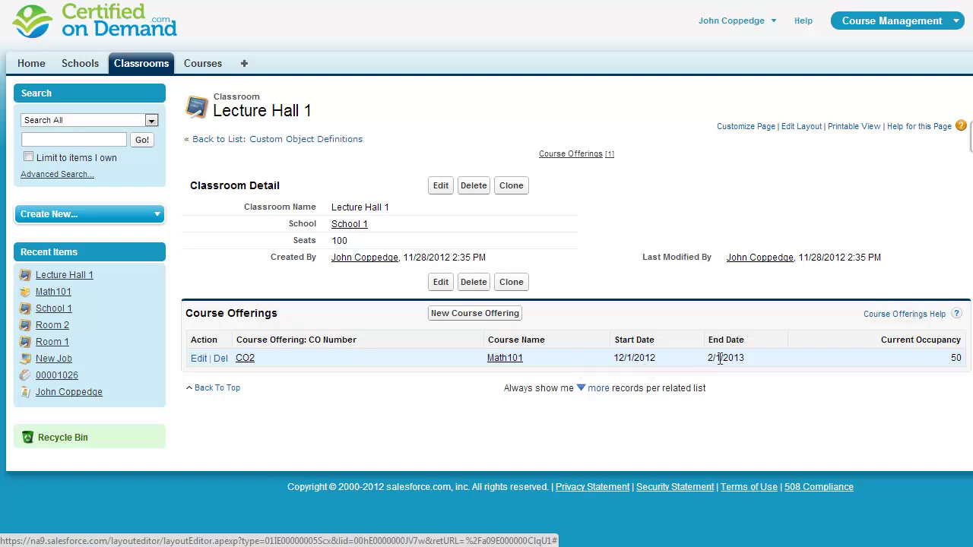
Step: Start a new custom field on the Course Offering object with the Formula data type
double_click(300, 236)
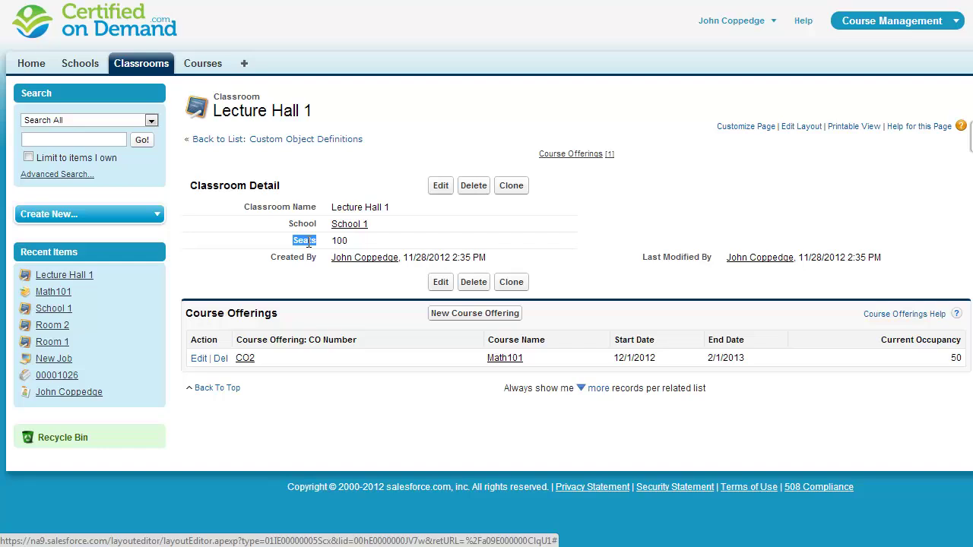
click(245, 359)
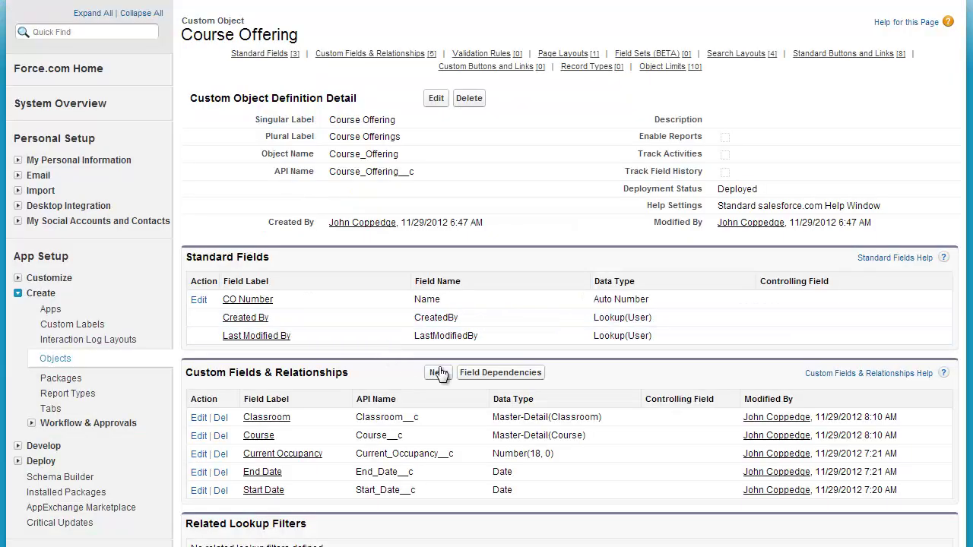
click(439, 372)
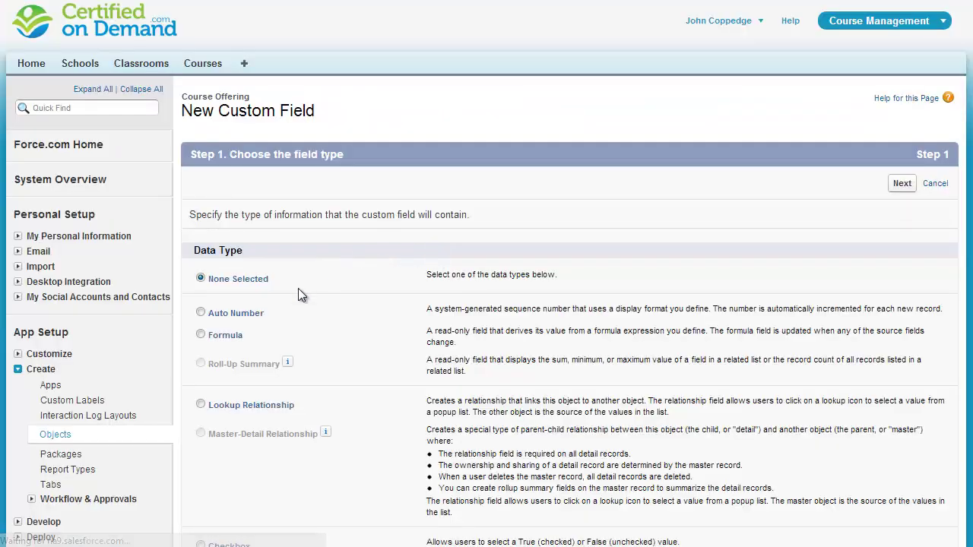
click(234, 338)
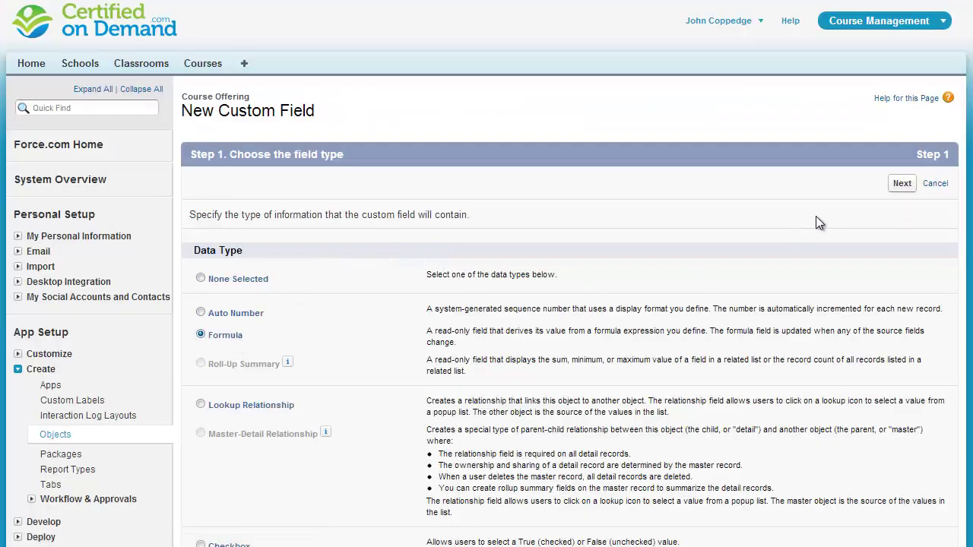
click(901, 183)
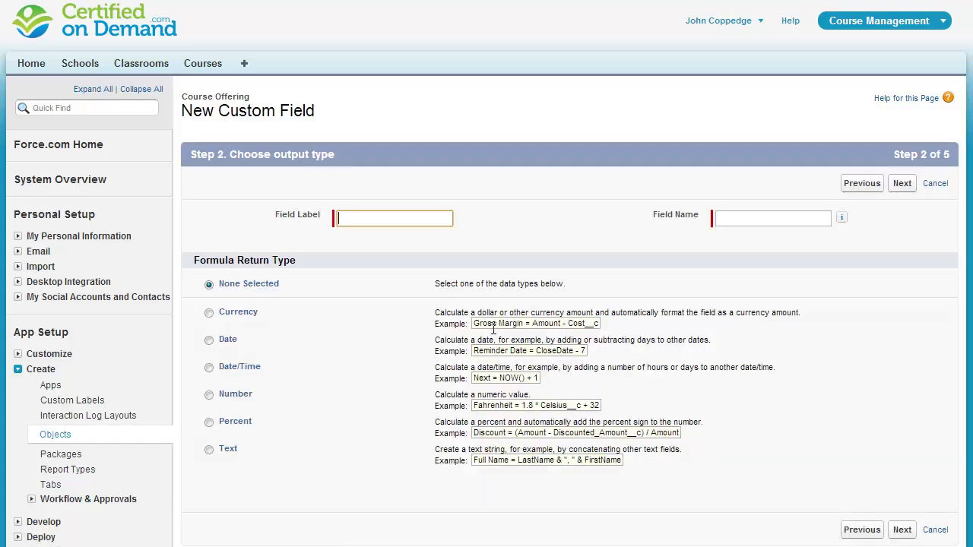
Step: Label the formula field Maximum Occupancy and give it a Number return type with 0 decimal places
text(Maximum Occupancy)
key(Tab)
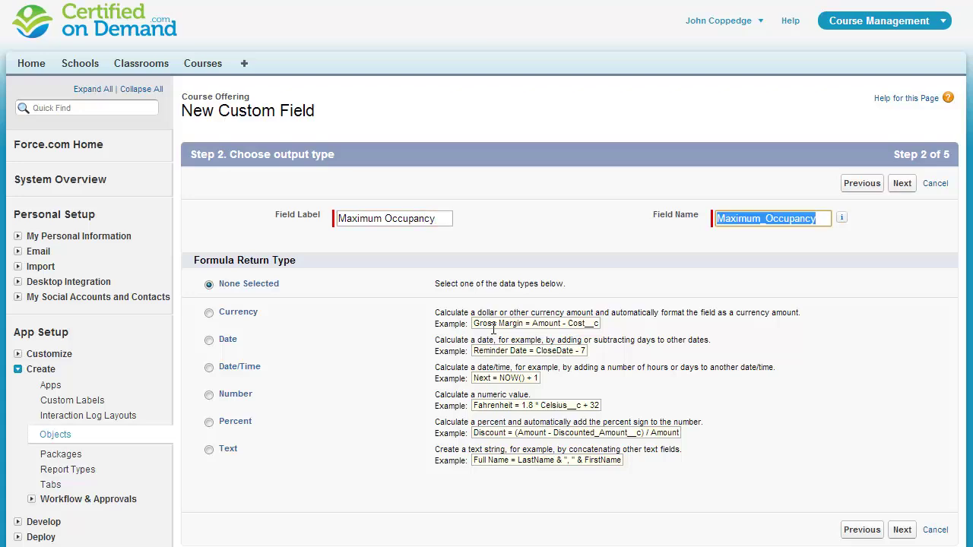
click(235, 395)
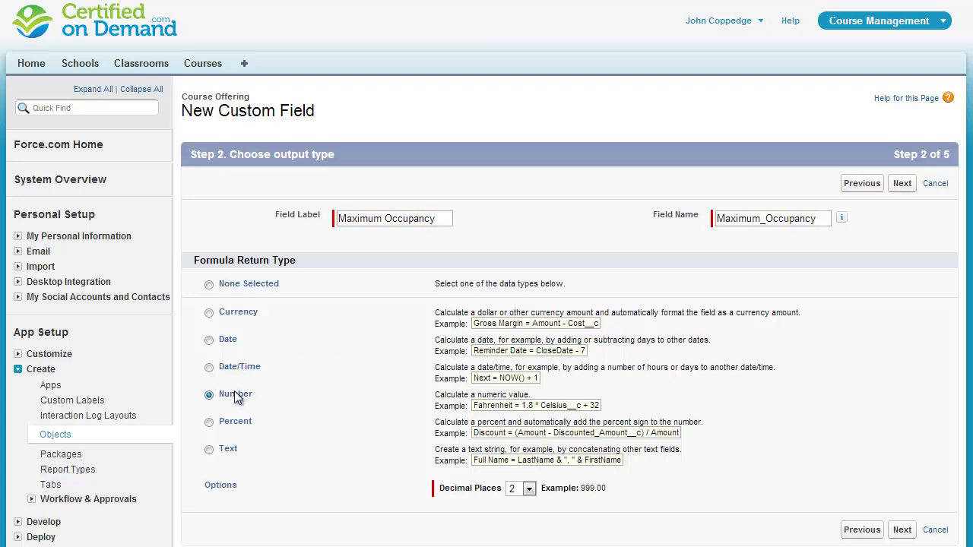
scroll(236, 397, down, 1)
click(521, 412)
click(517, 423)
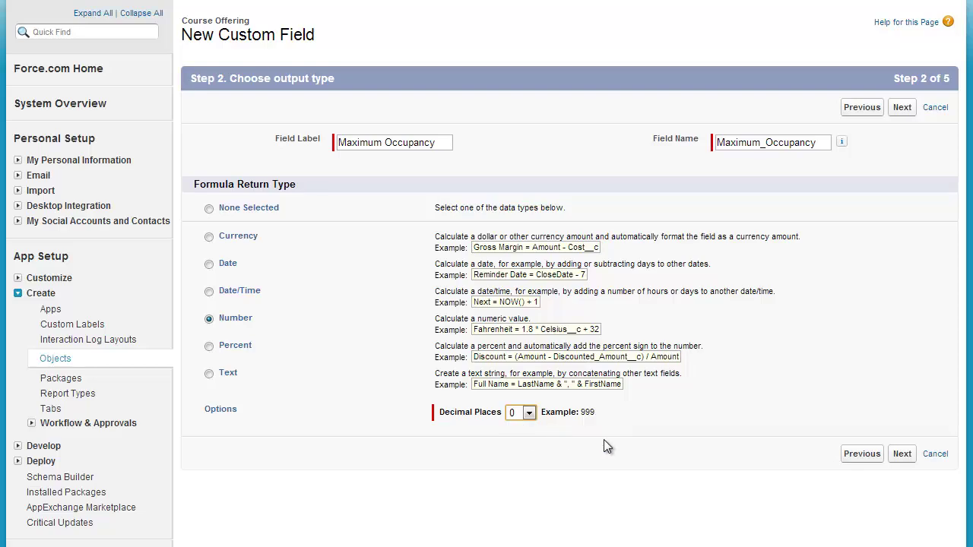
click(898, 455)
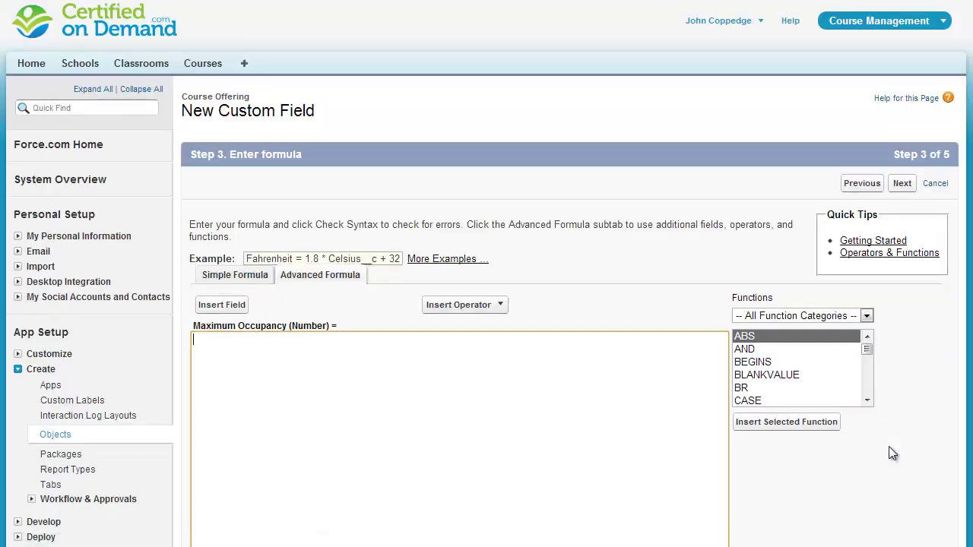
Step: Insert the related classroom's Seats field, Classroom__r.Seats__c, as the Maximum Occupancy formula
click(243, 306)
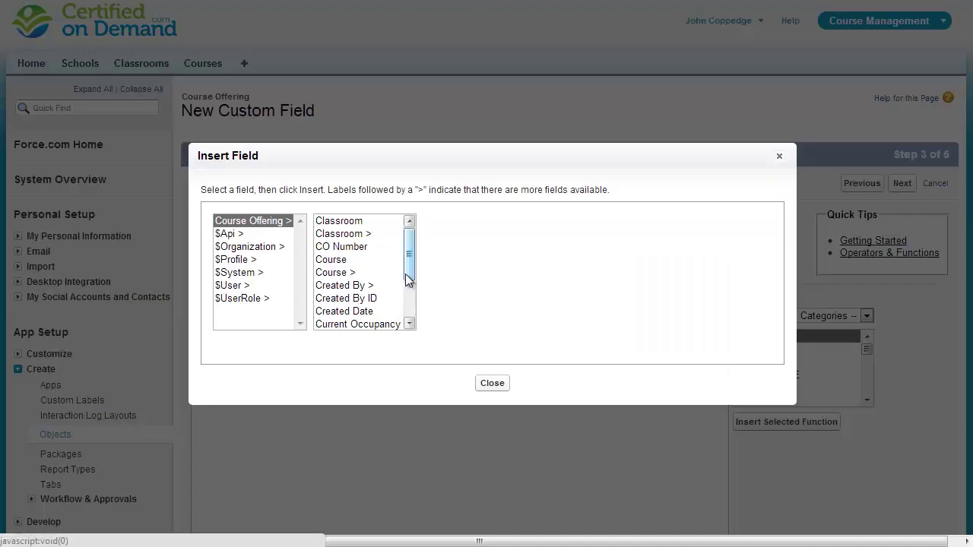
click(383, 235)
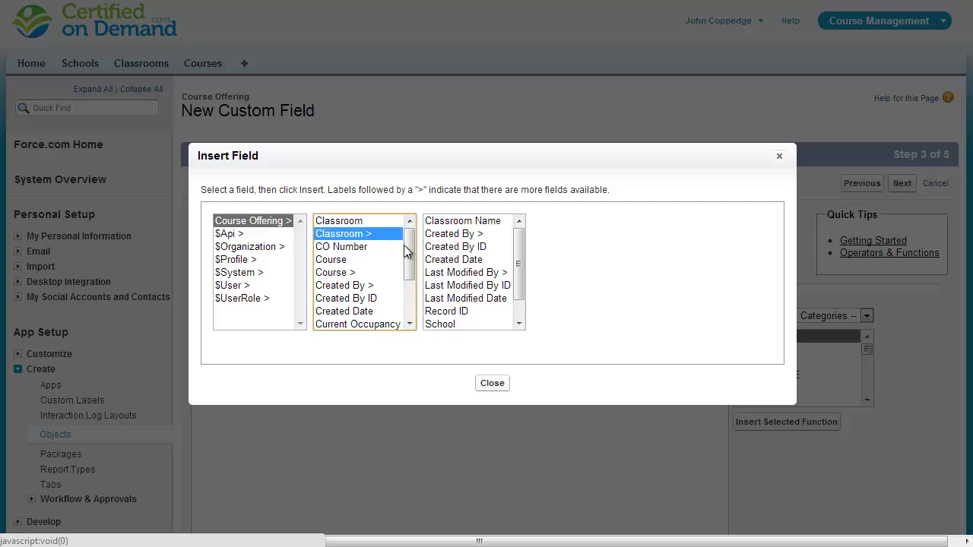
drag(519, 259, 519, 277)
click(467, 326)
click(602, 304)
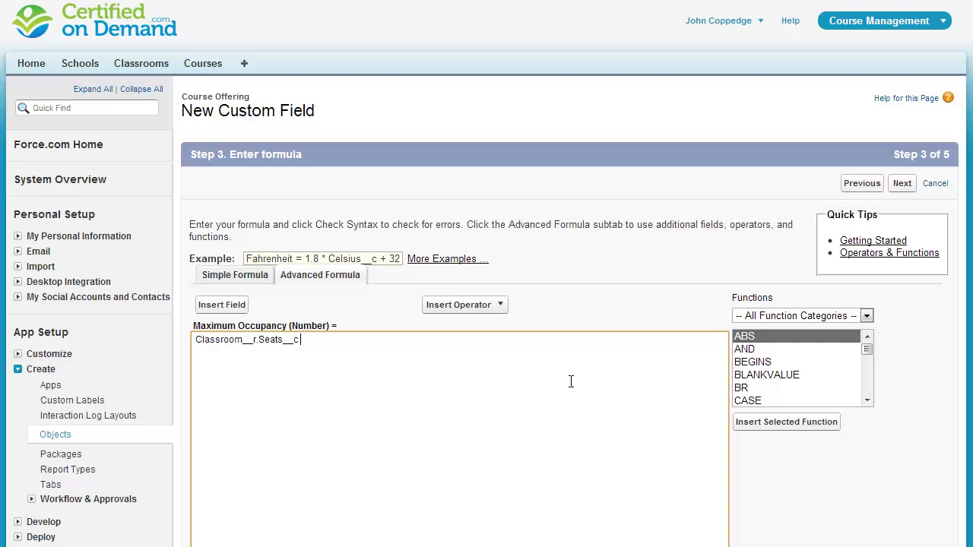
Step: Accept the default field-level security and Course Offering Layout placement for Maximum Occupancy, and save the field
click(899, 188)
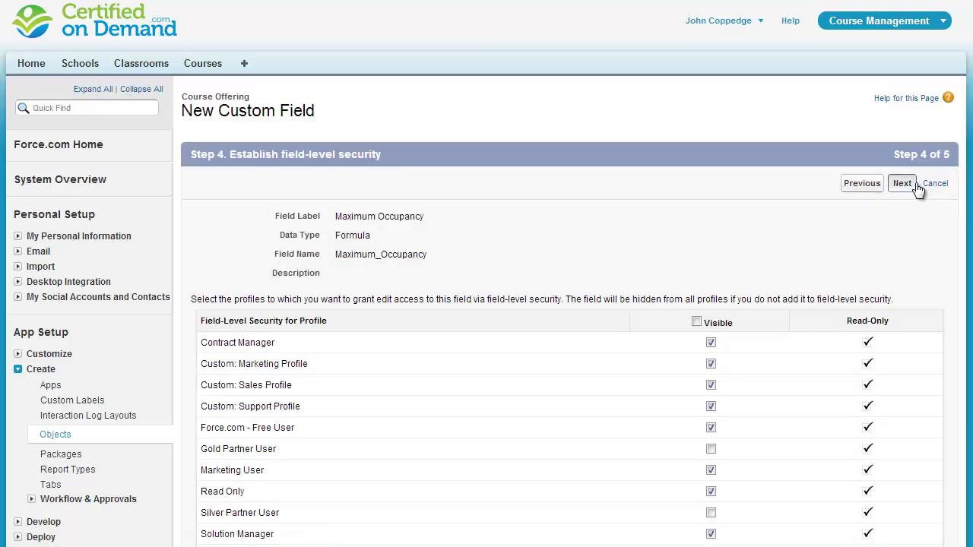
click(915, 185)
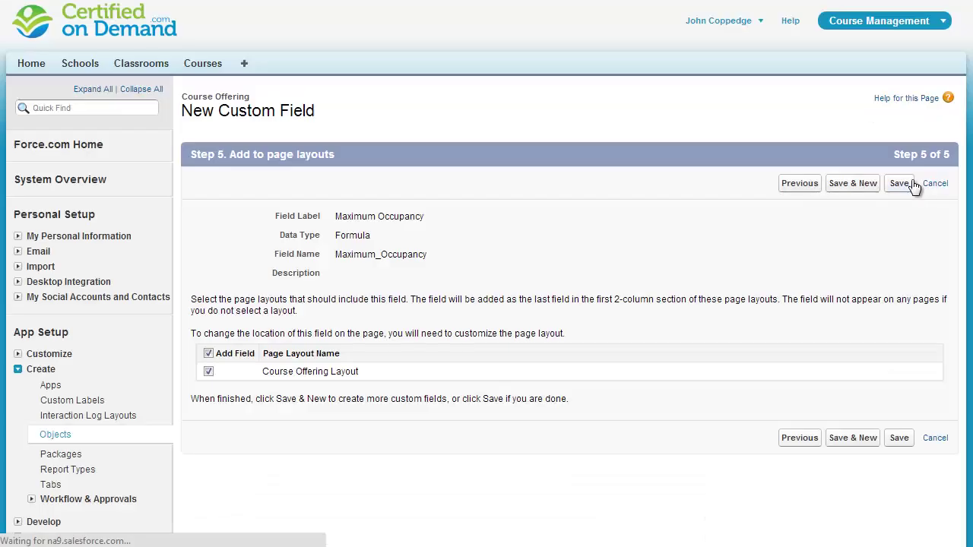
click(899, 183)
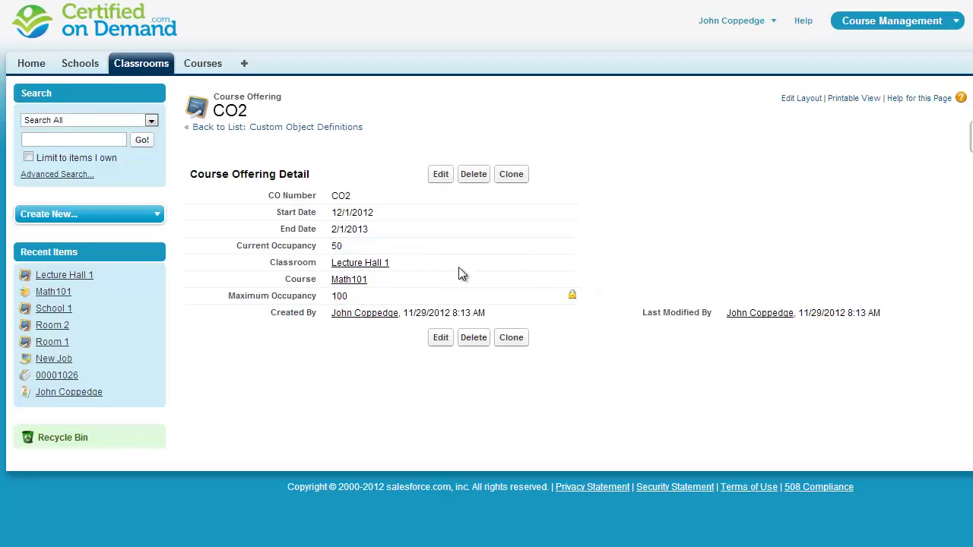
Step: Move Current Occupancy and Maximum Occupancy into the second column of the Course Offering Layout's Information section and save the layout
click(800, 99)
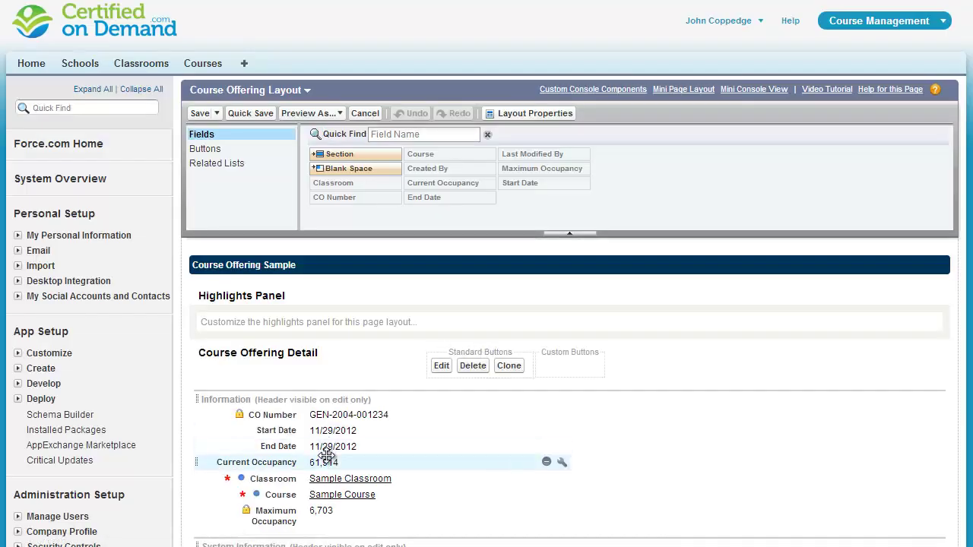
drag(327, 456, 649, 420)
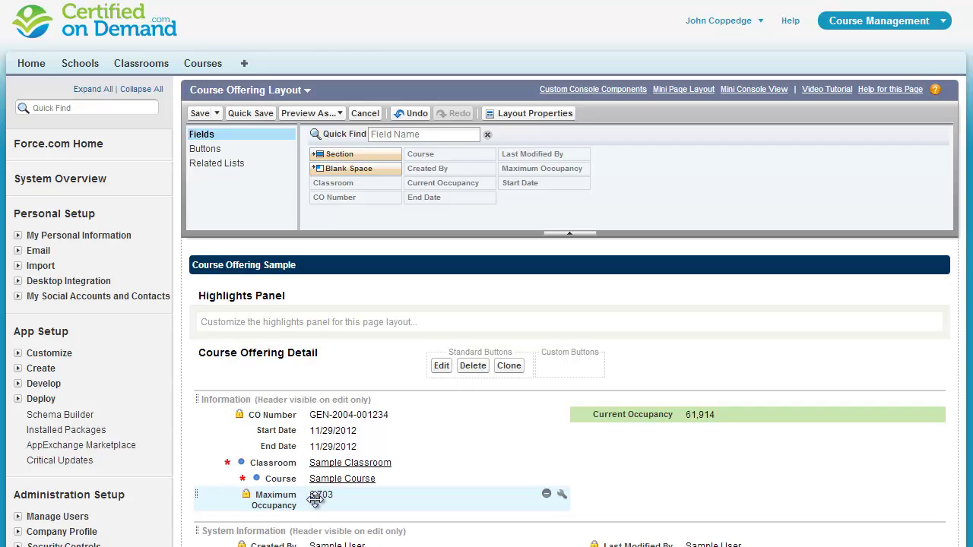
drag(319, 495, 608, 435)
click(200, 113)
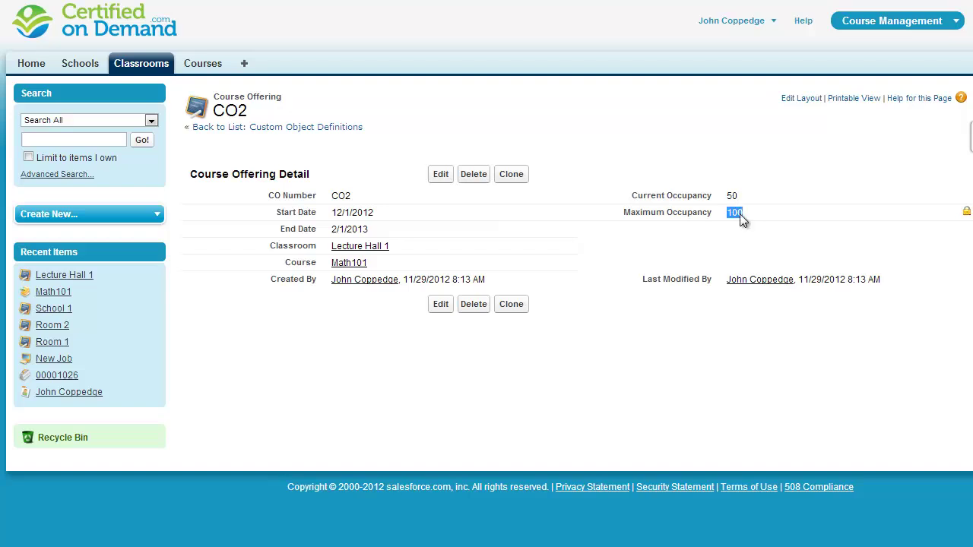
Step: Open the Lecture Hall 1 classroom record from the course offering and check its Seats value
click(753, 235)
click(365, 247)
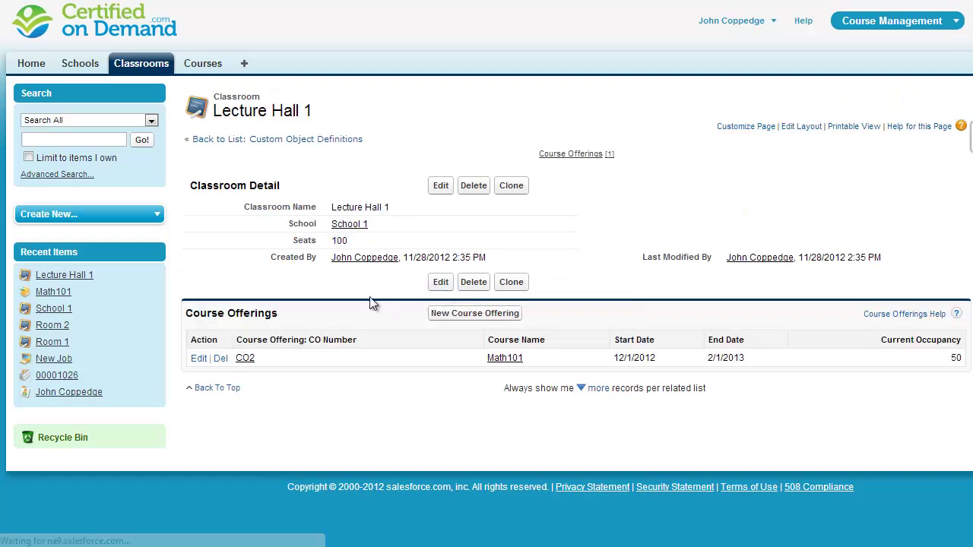
double_click(363, 244)
click(281, 240)
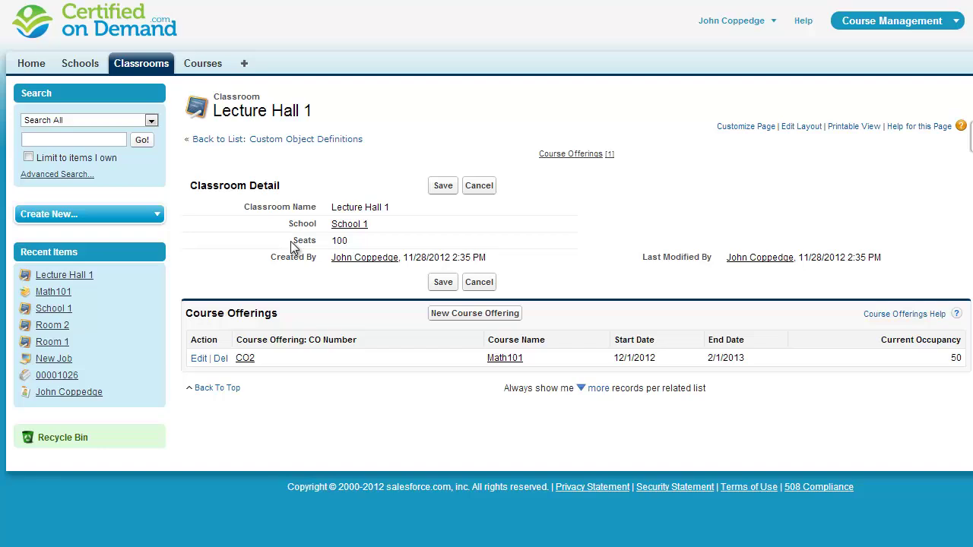
Step: Open the Classroom page layout for editing and bring up the properties of its Course Offerings related list
click(801, 127)
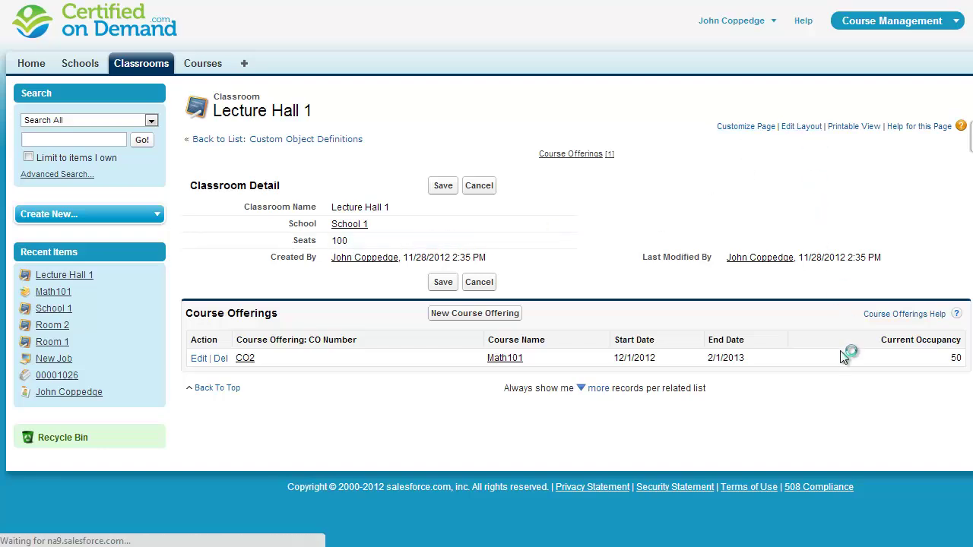
scroll(667, 304, down, 3)
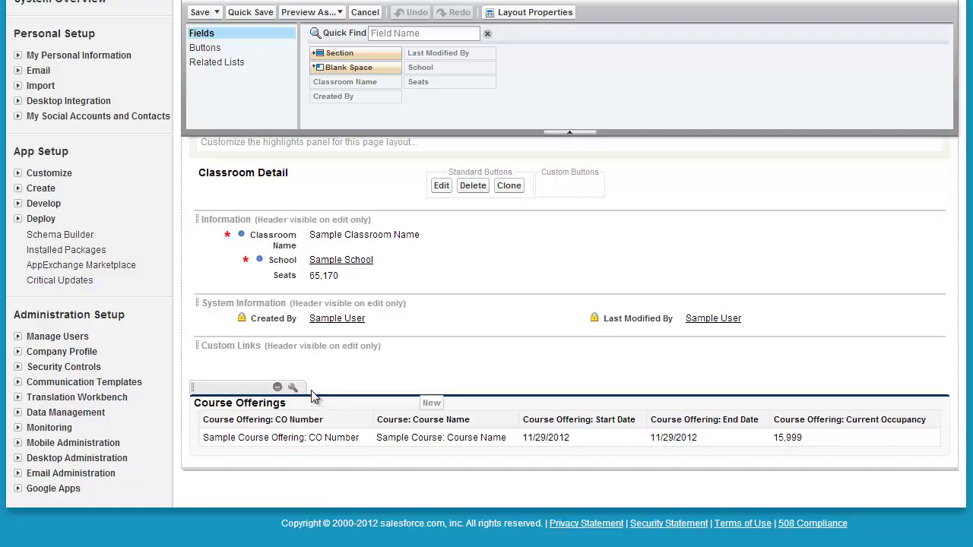
click(292, 386)
Step: Add Course Offering: Maximum Occupancy as the last column of the Course Offerings related list and save the Classroom layout
scroll(437, 269, down, 1)
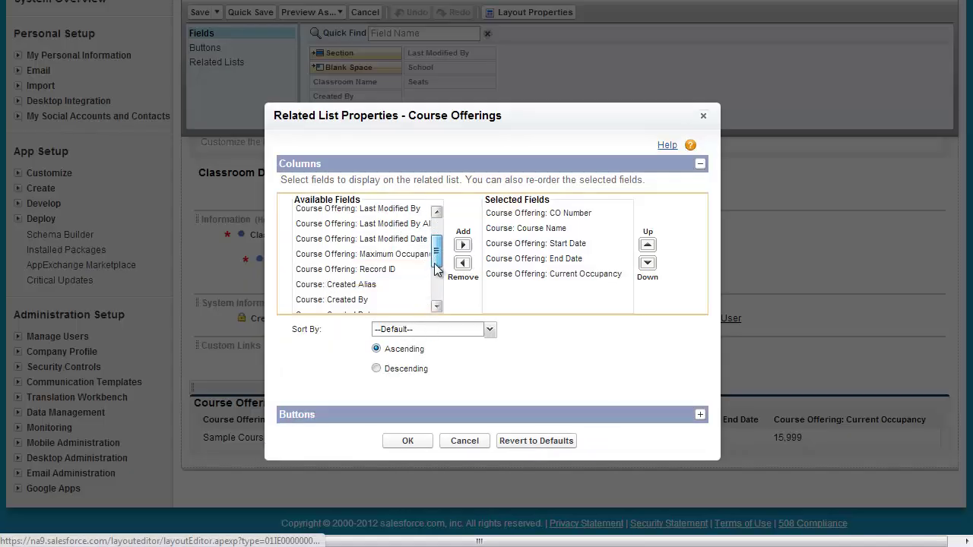
mouse_move(437, 269)
mouse_down()
mouse_move(436, 278)
mouse_move(434, 254)
mouse_up()
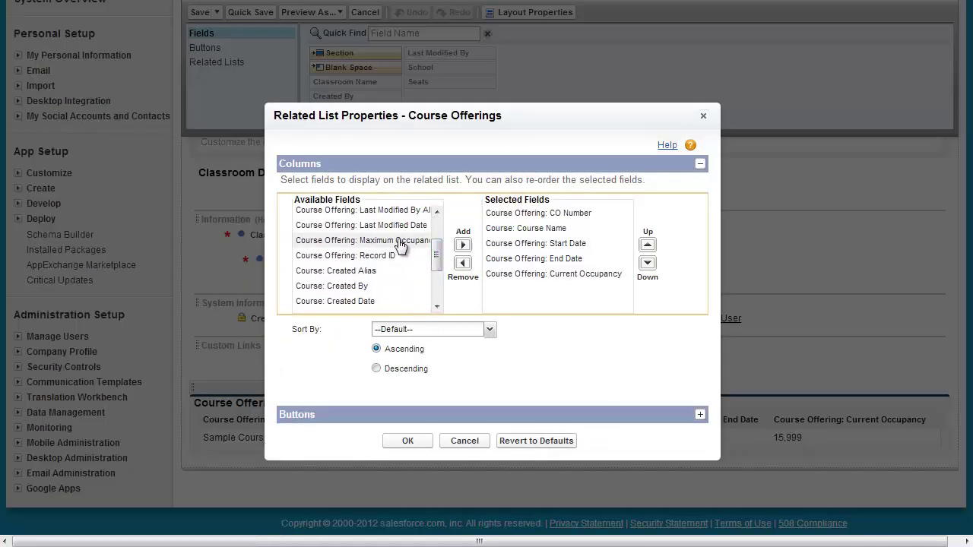
click(400, 241)
click(462, 245)
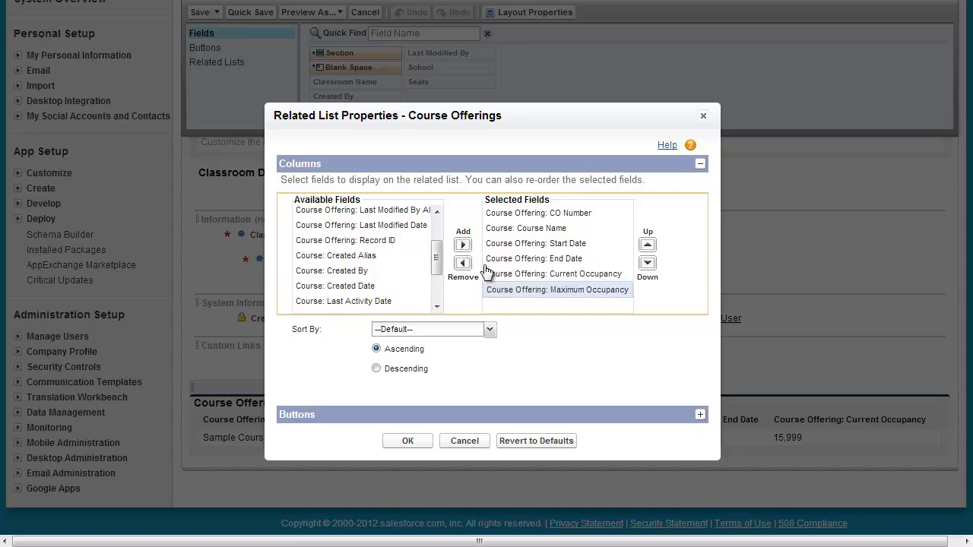
click(408, 441)
click(199, 12)
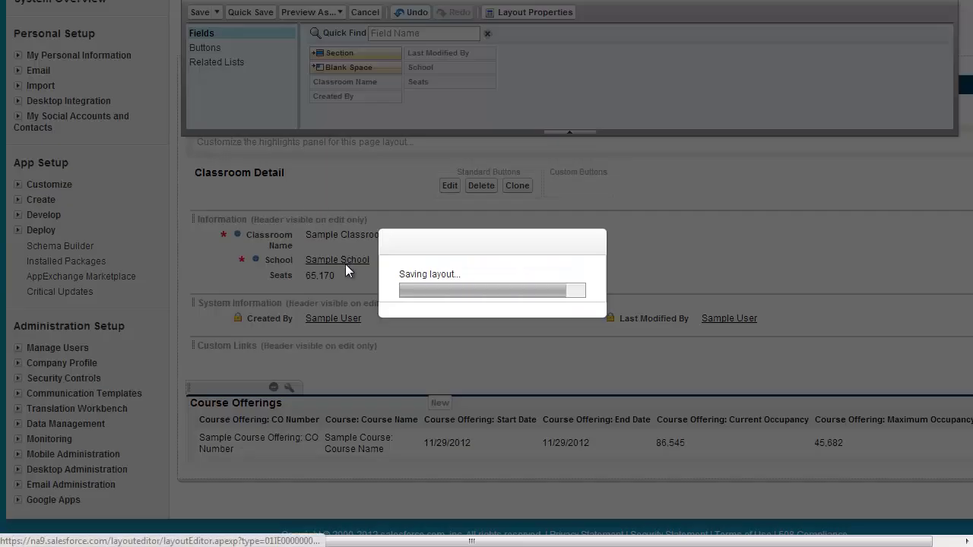